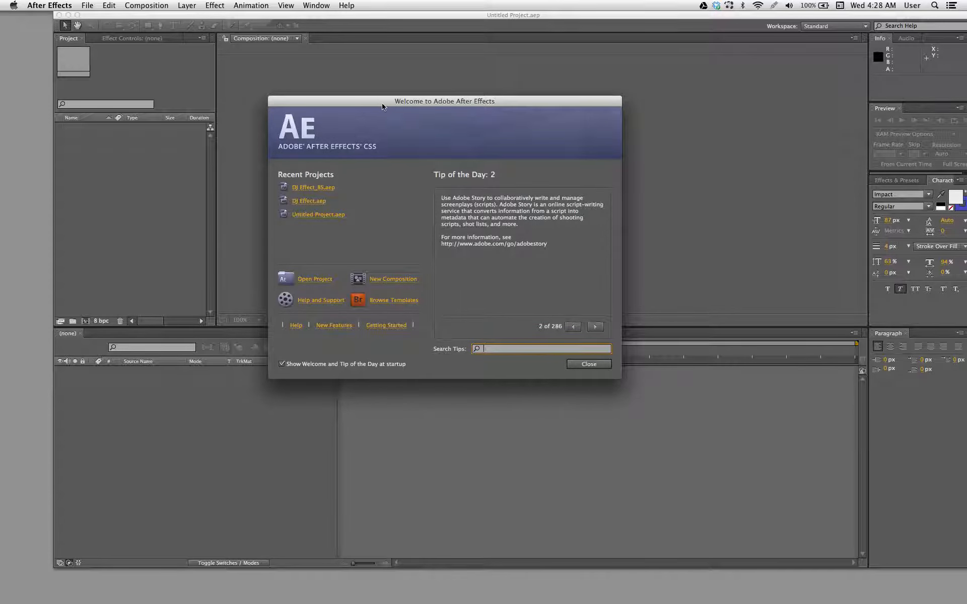
- Dismiss the welcome screen to get to the empty project, and reposition the project window on the desktop
left_click_drag(381, 106, 444, 117)
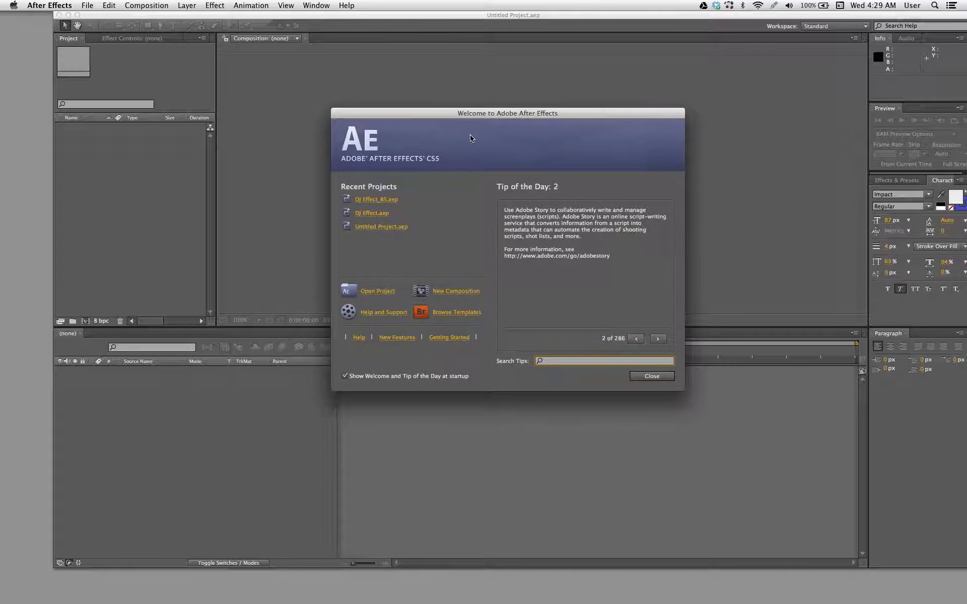
left_click_drag(425, 114, 350, 87)
left_click(565, 348)
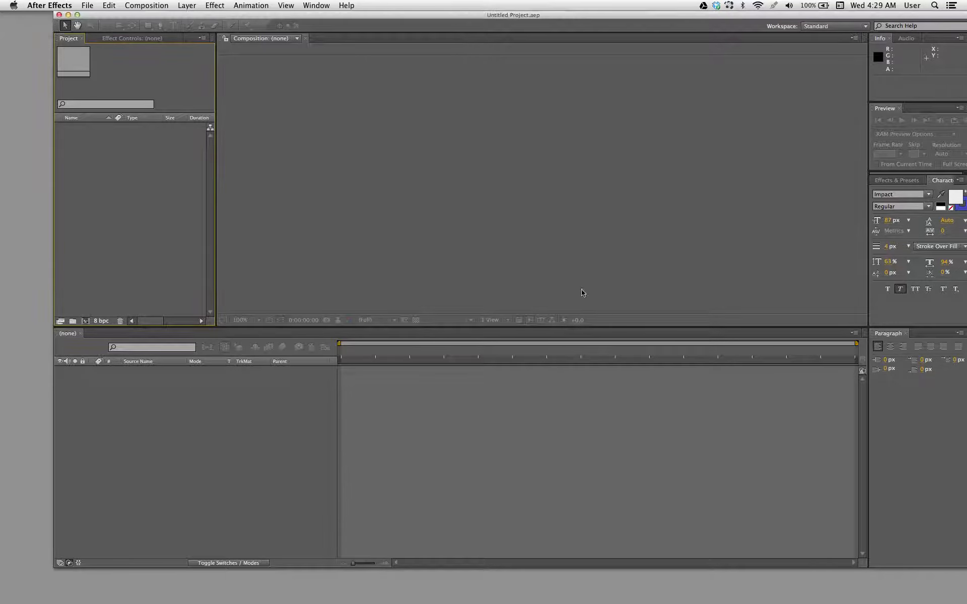
mouse_move(425, 14)
left_mouse_down()
mouse_move(398, 31)
mouse_move(373, 16)
mouse_move(421, 27)
left_mouse_up()
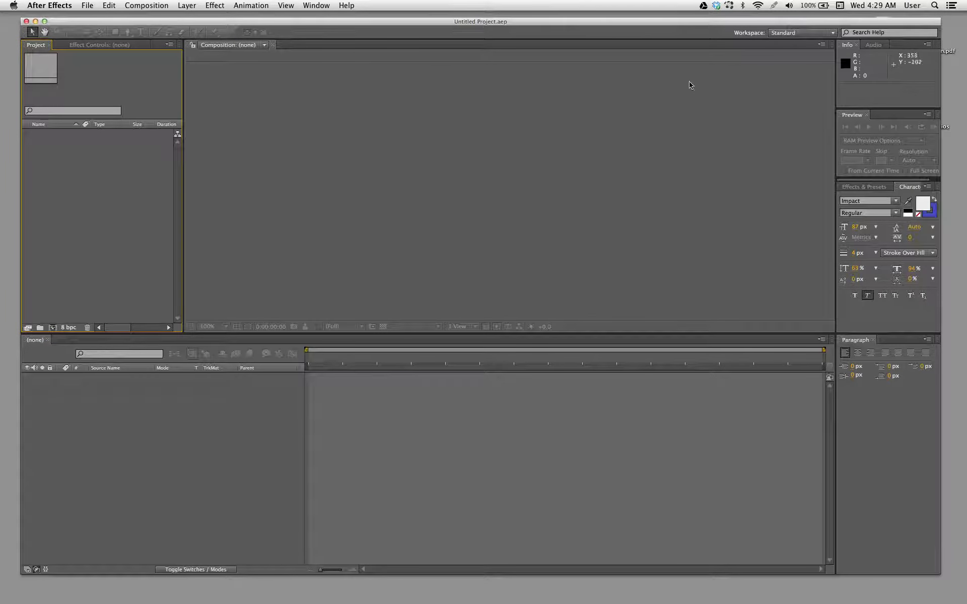
- Reset the Standard workspace to its original layout
left_click(780, 33)
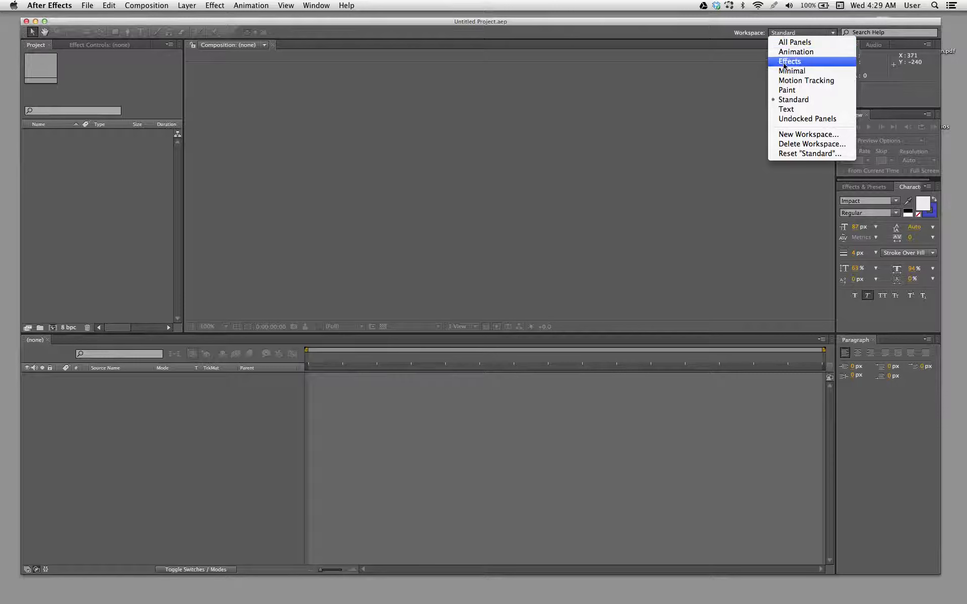
left_click(786, 99)
left_click(781, 35)
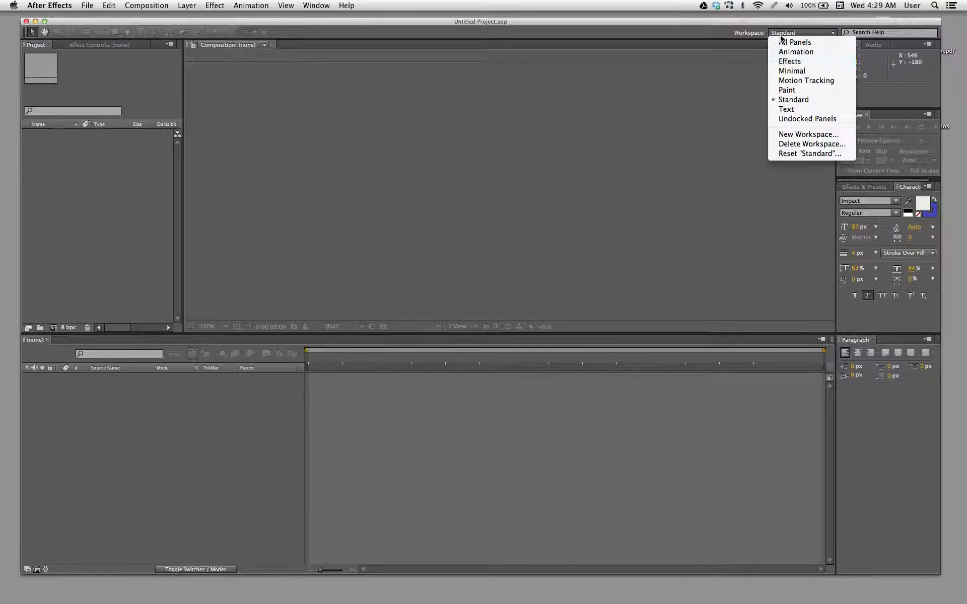
left_click(795, 159)
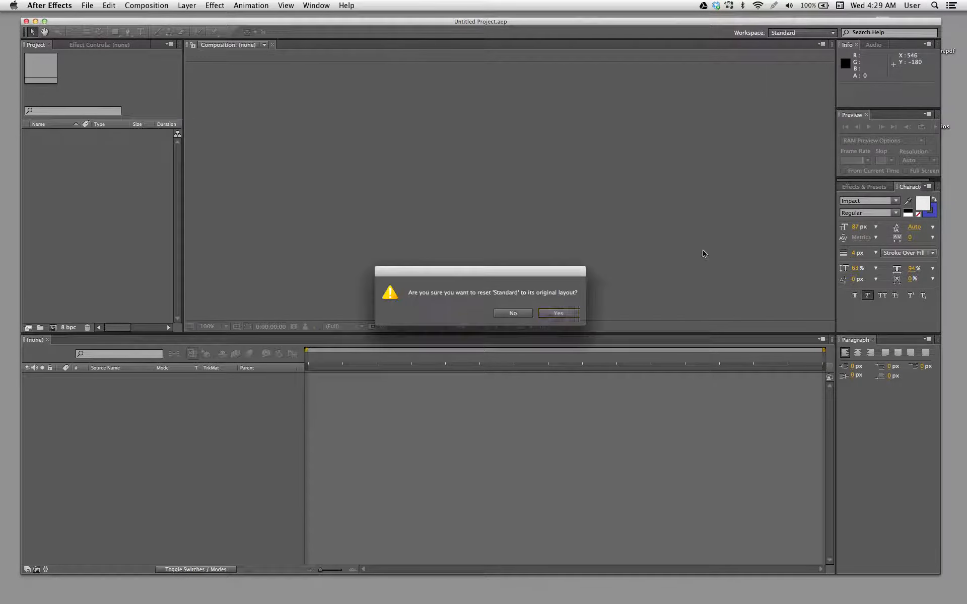
left_click(556, 313)
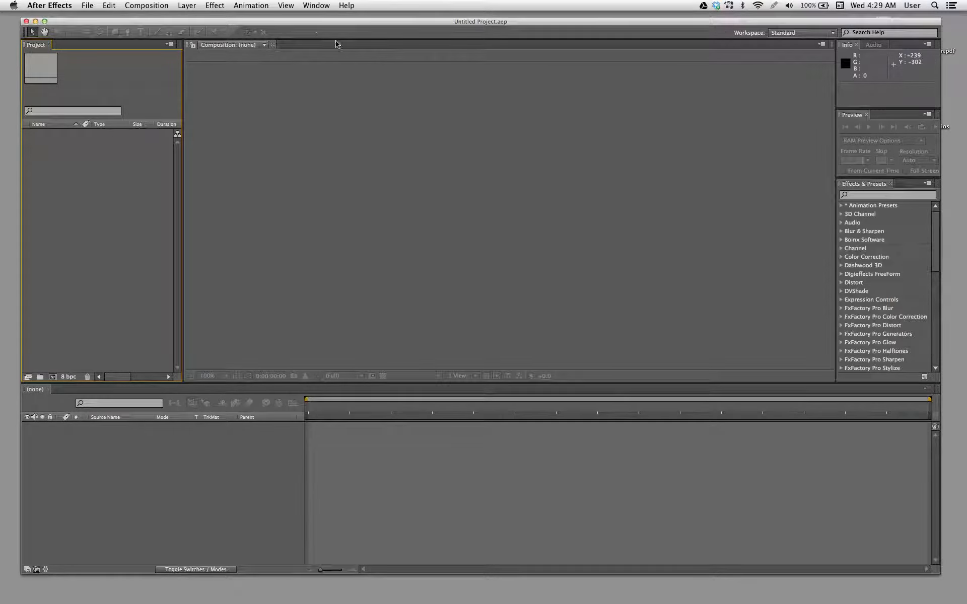
left_click_drag(315, 25, 318, 21)
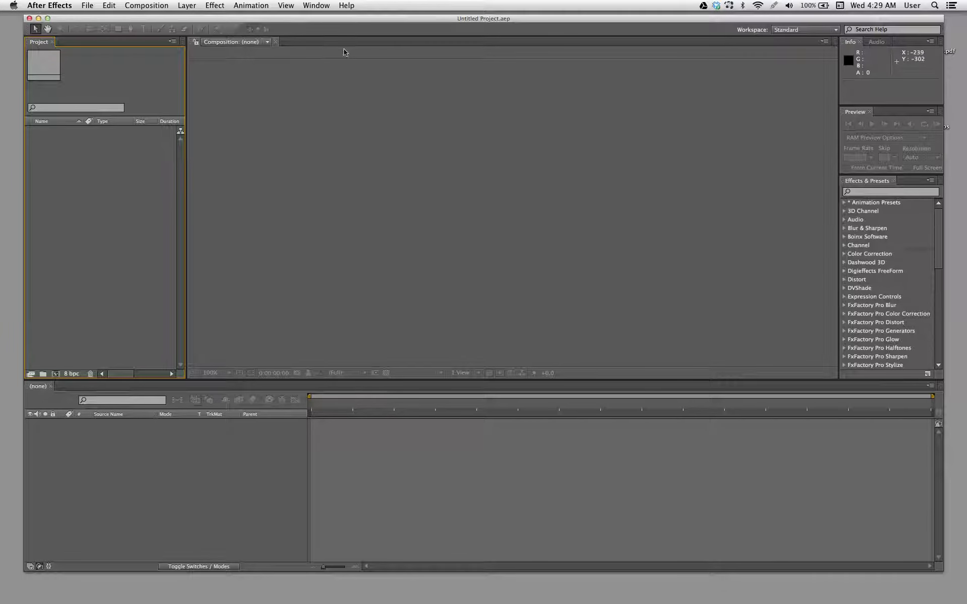
- Save the project to the Desktop under the name Lower Thirds
left_click(87, 6)
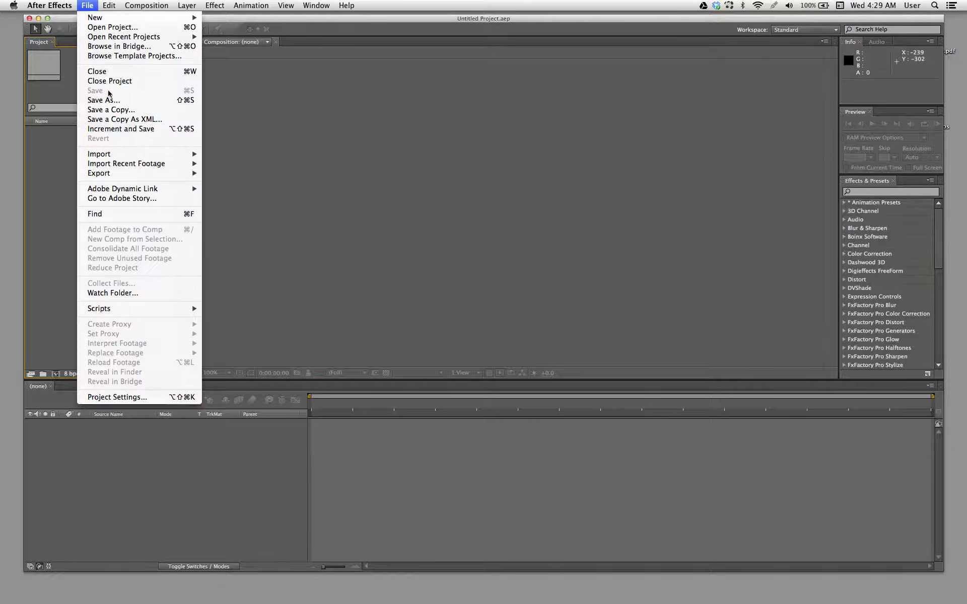
left_click(110, 101)
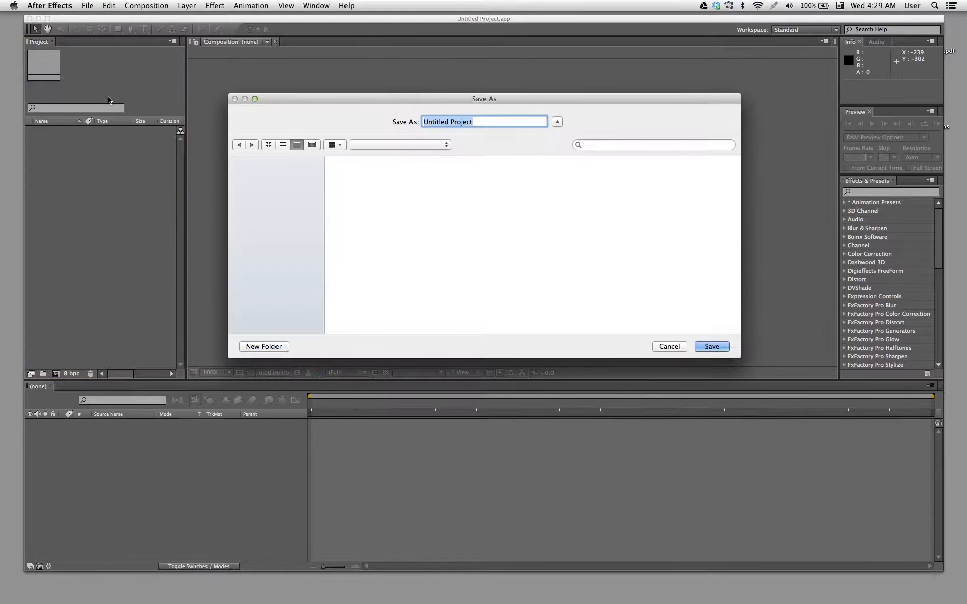
type("Lower Thirds")
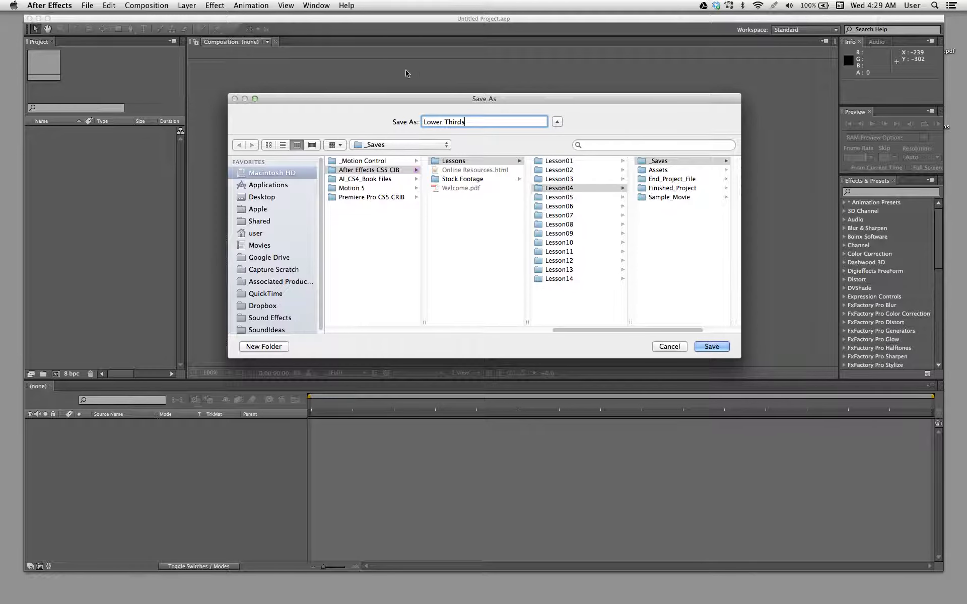
left_click_drag(406, 97, 403, 98)
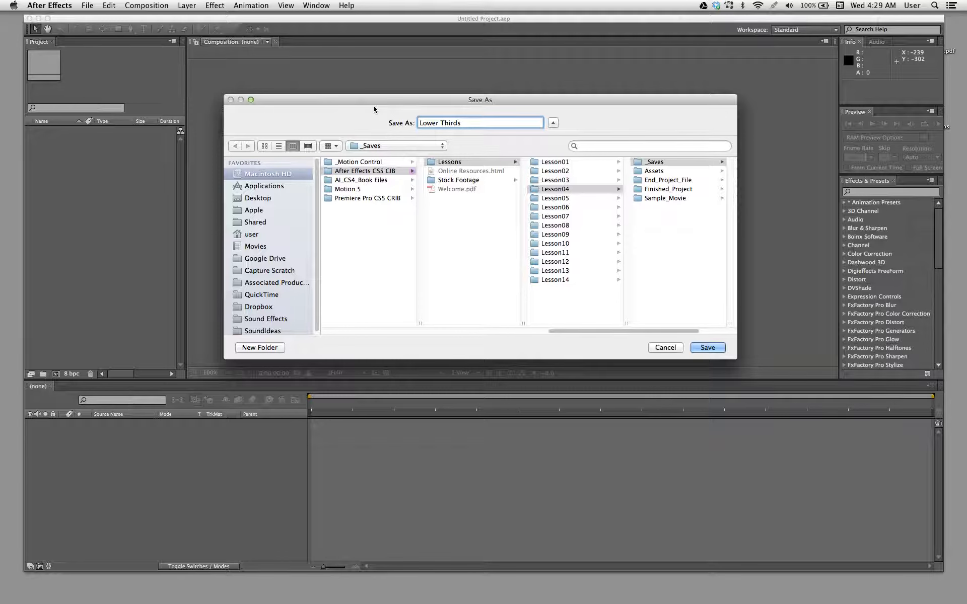
left_click_drag(369, 105, 377, 105)
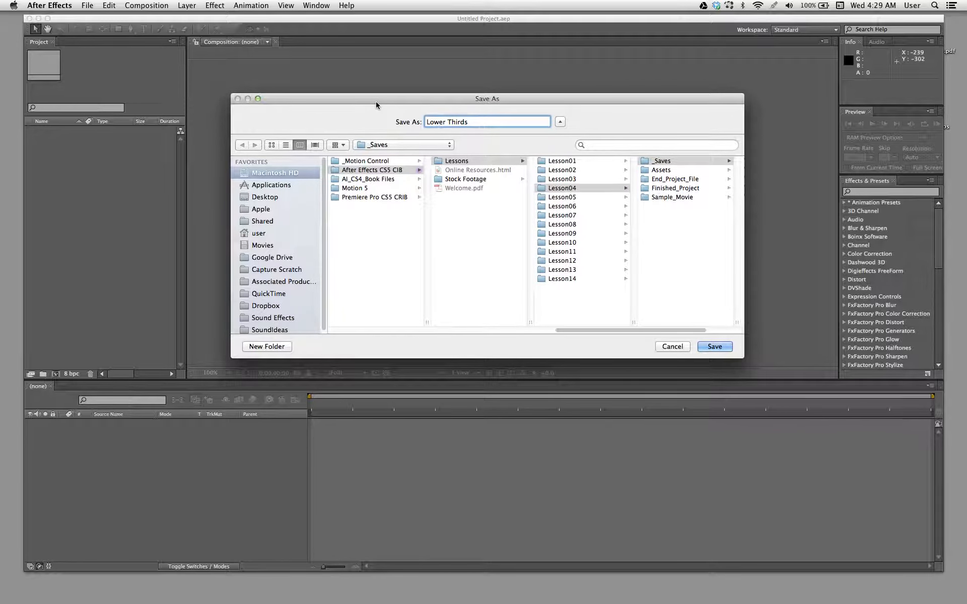
mouse_move(381, 99)
left_mouse_down()
mouse_move(375, 109)
mouse_move(388, 105)
left_mouse_up()
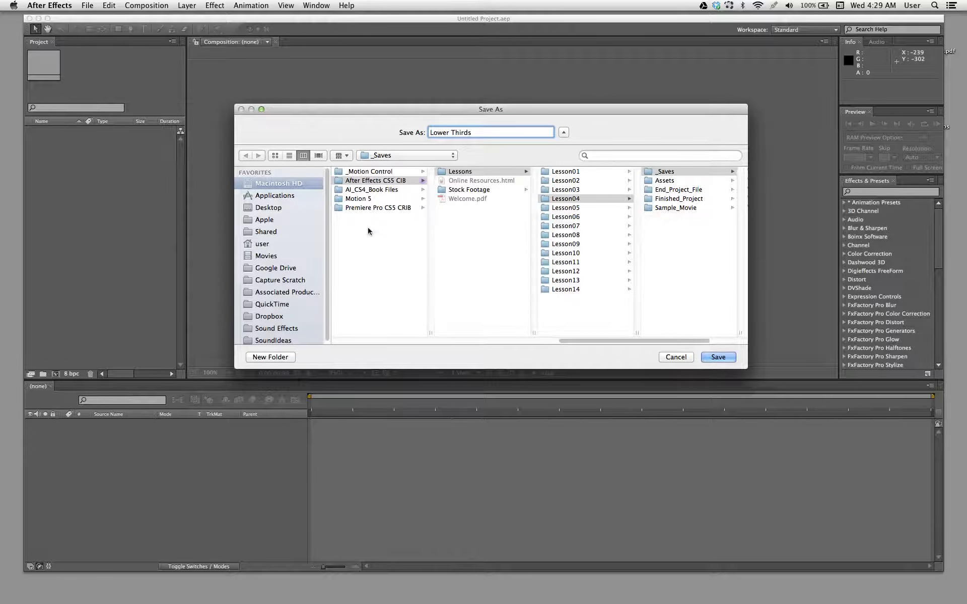
left_click(285, 209)
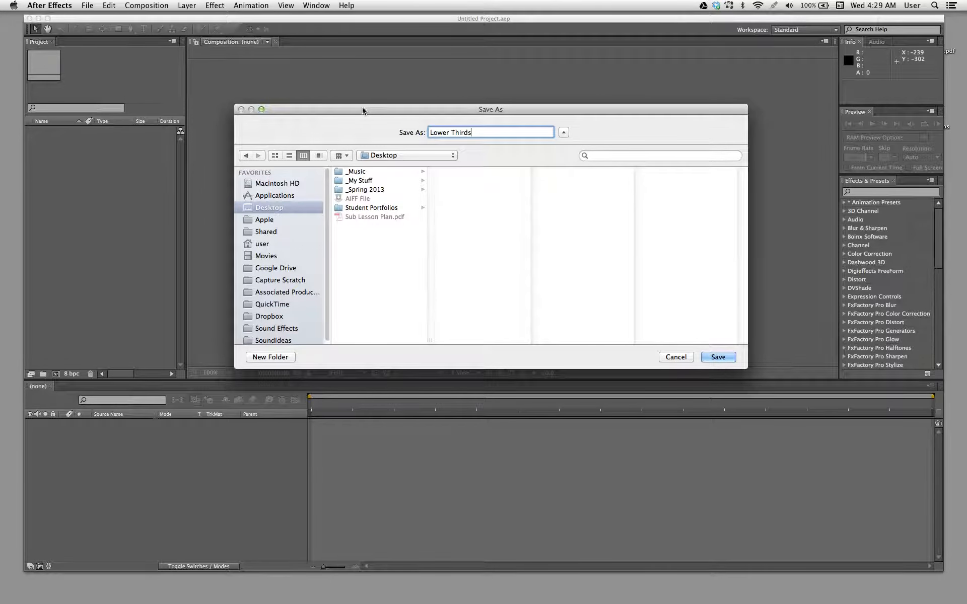
left_click_drag(363, 109, 340, 112)
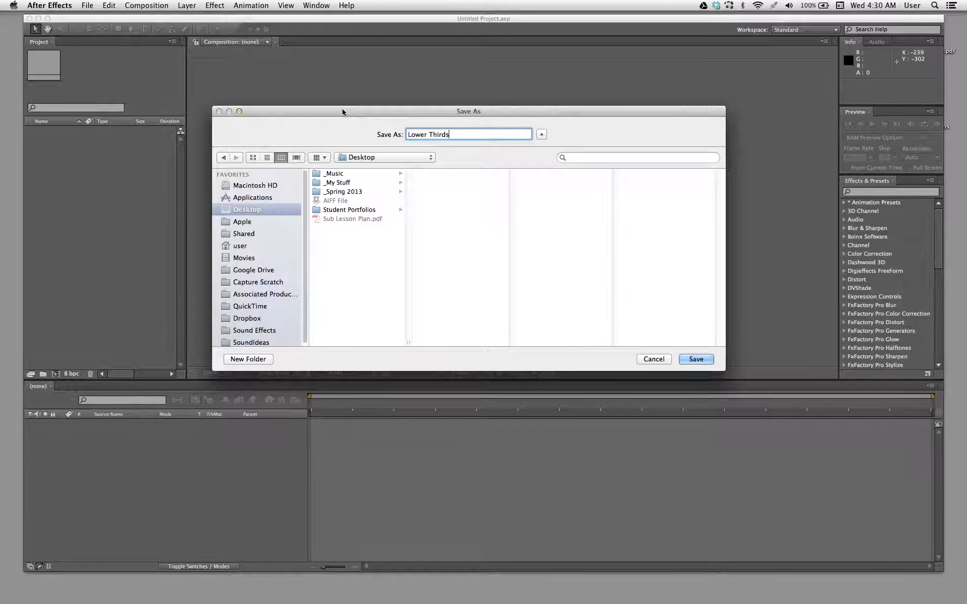
left_click_drag(345, 113, 363, 129)
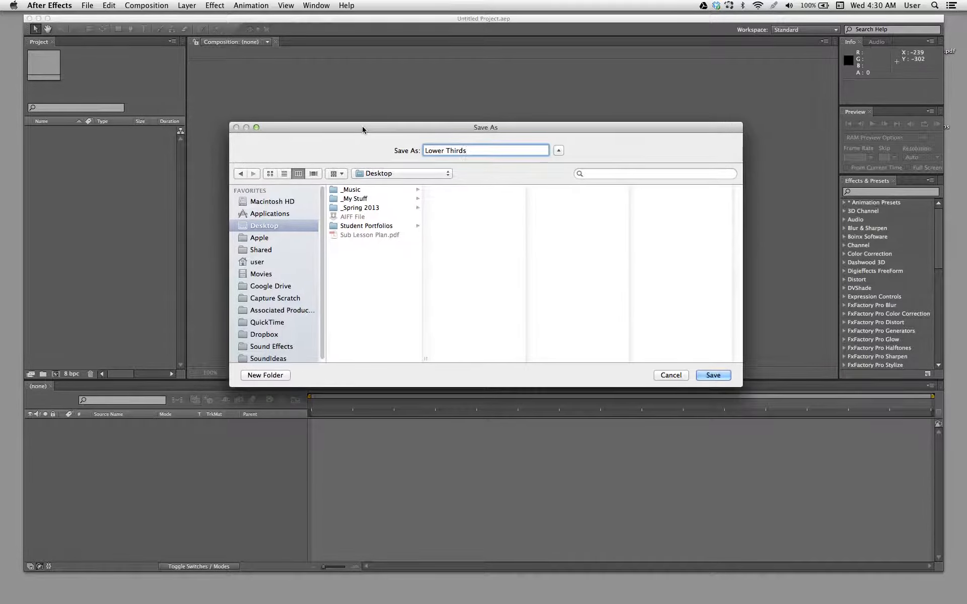
left_click(709, 375)
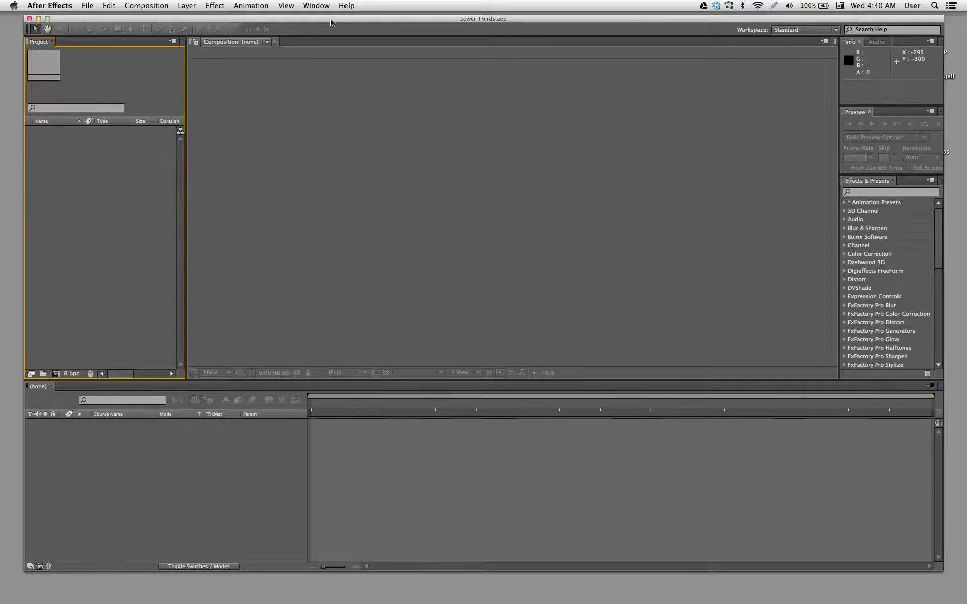
- Start a new composition with the NTSC DV Widescreen preset and a duration of 0;00;10;00
left_click_drag(331, 22, 338, 23)
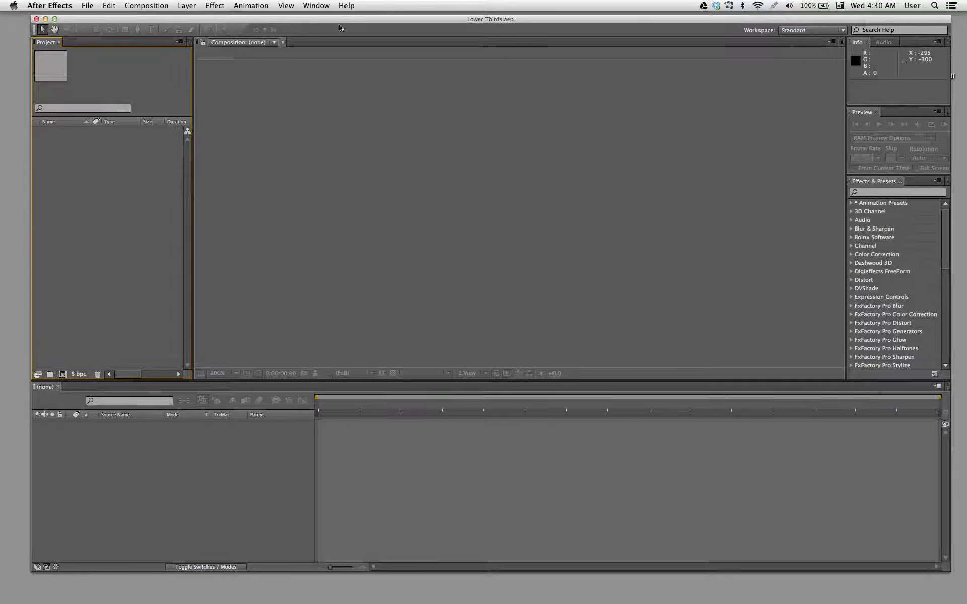
left_click(147, 5)
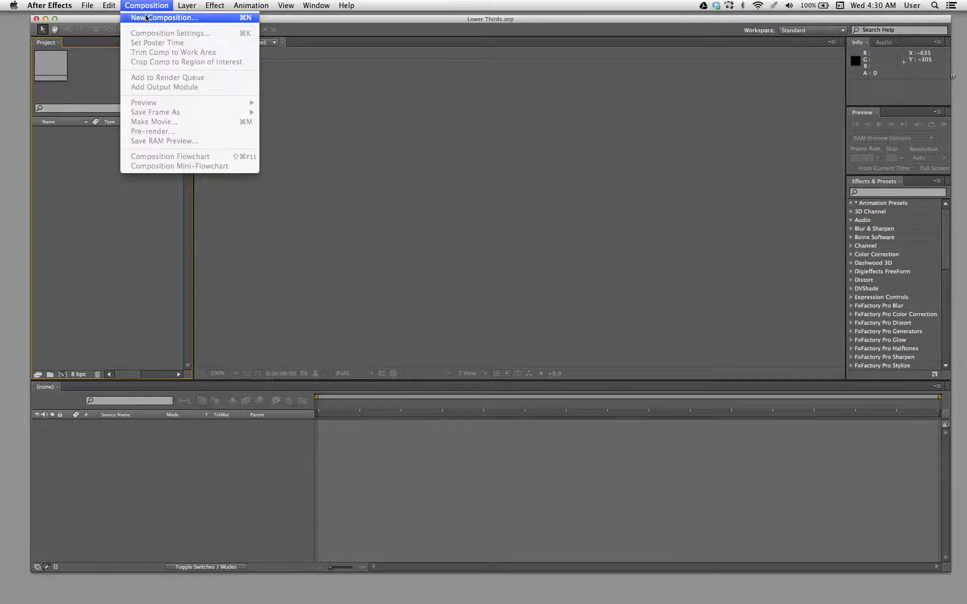
left_click(146, 18)
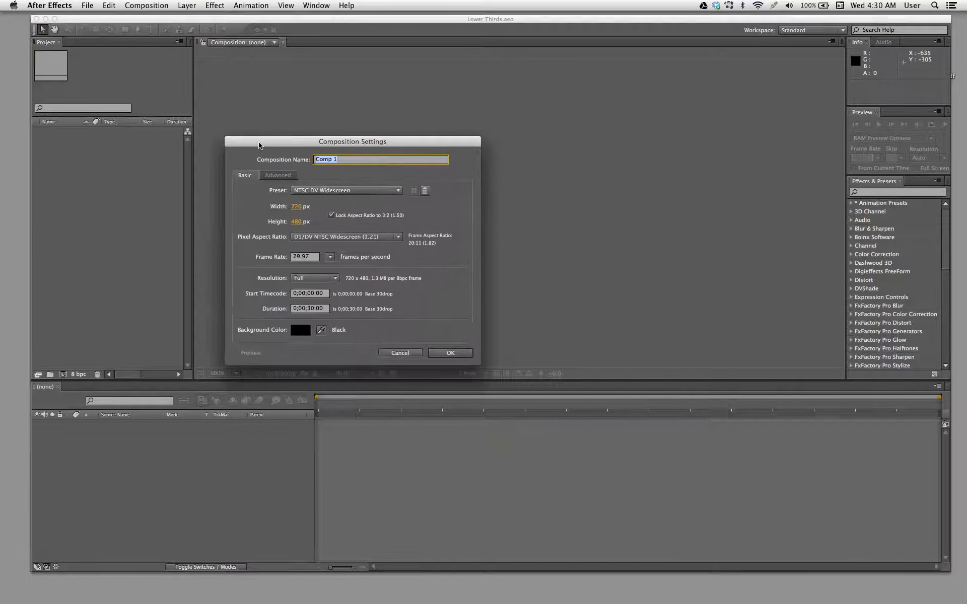
left_click(314, 192)
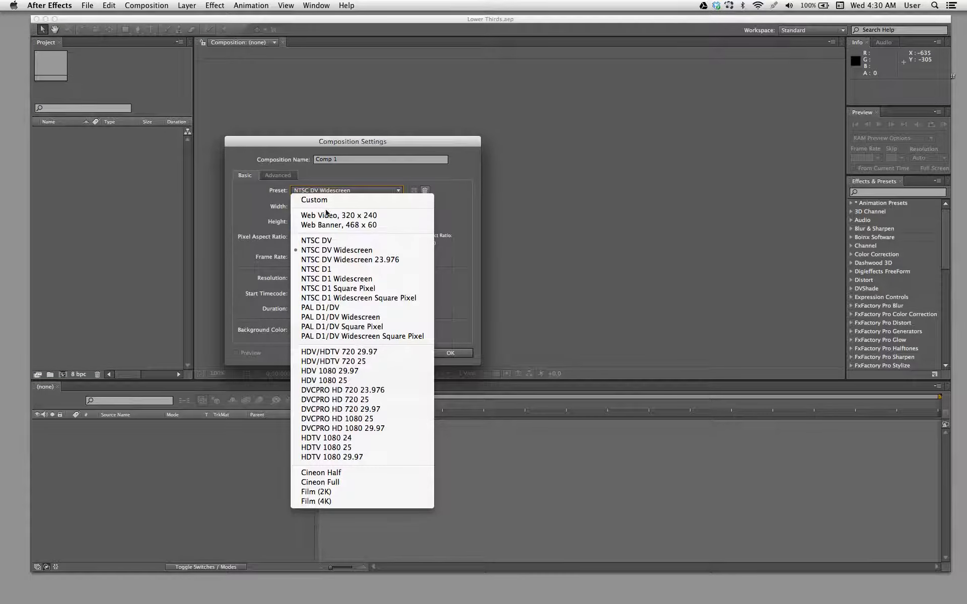
left_click(332, 250)
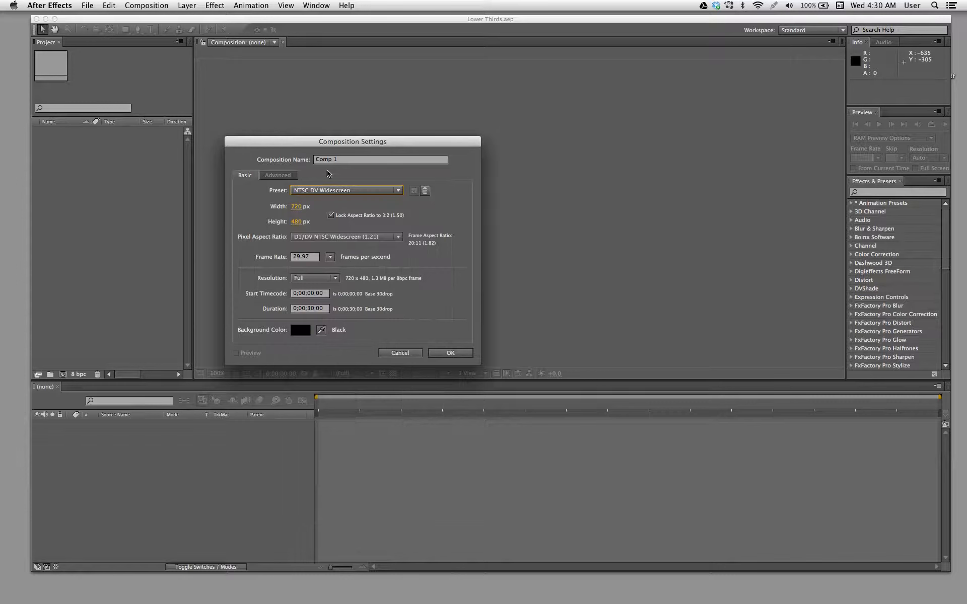
left_click_drag(324, 145, 361, 119)
left_click(347, 278)
key("BackSpace")
type("1")
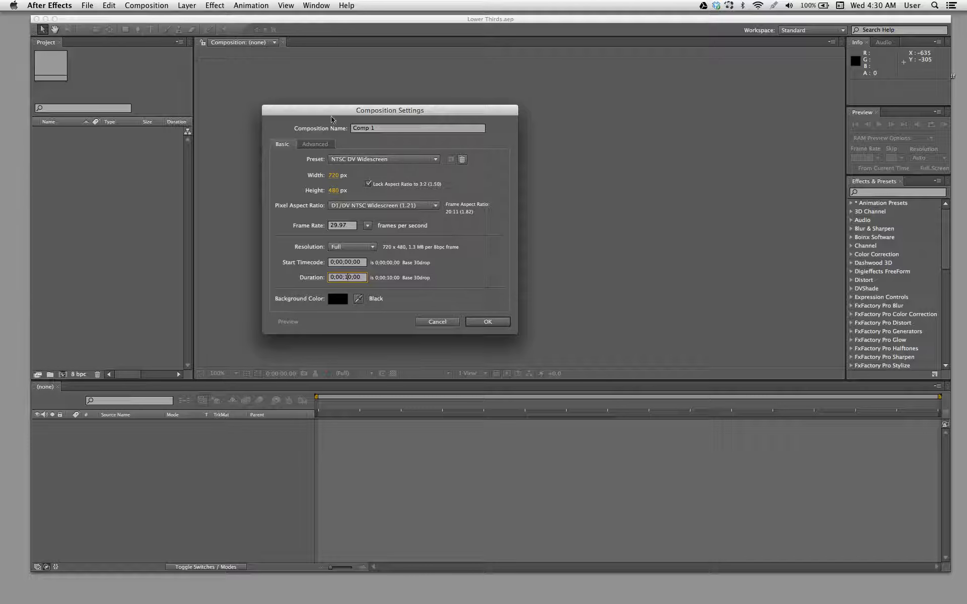
- Name the new composition Power 106 and create it
left_click_drag(320, 111, 317, 120)
left_click_drag(378, 139, 366, 161)
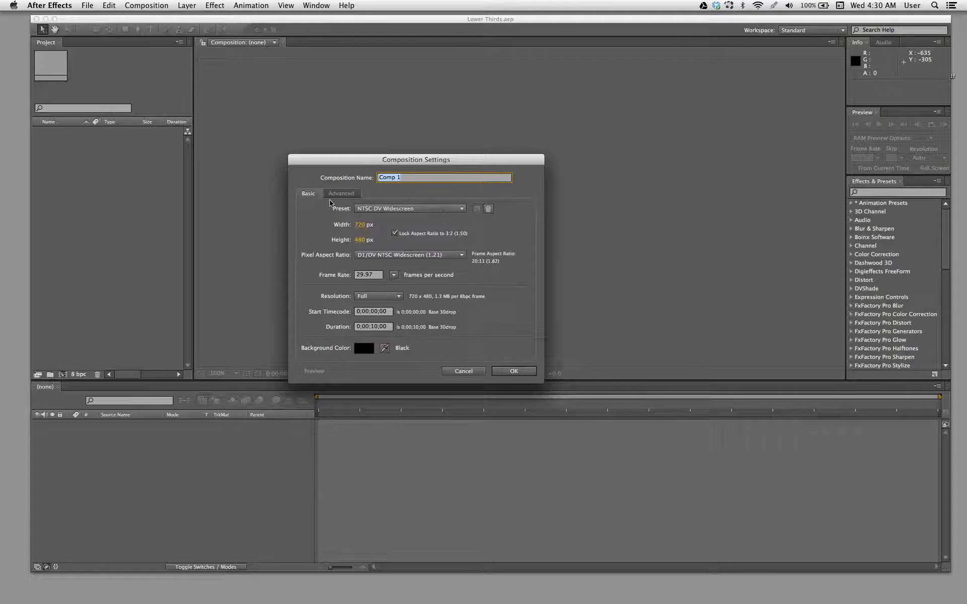
left_click_drag(346, 160, 360, 167)
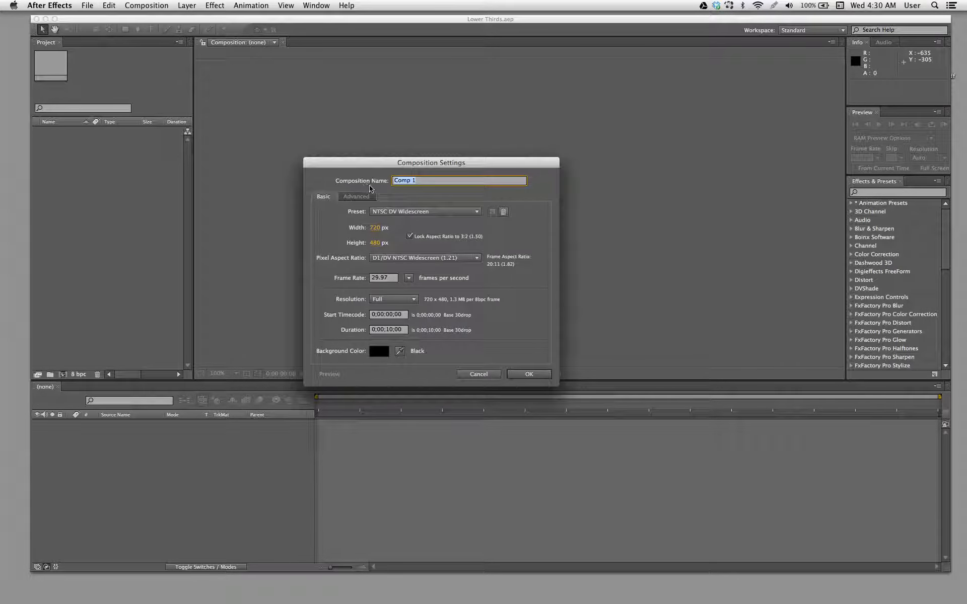
type("Power")
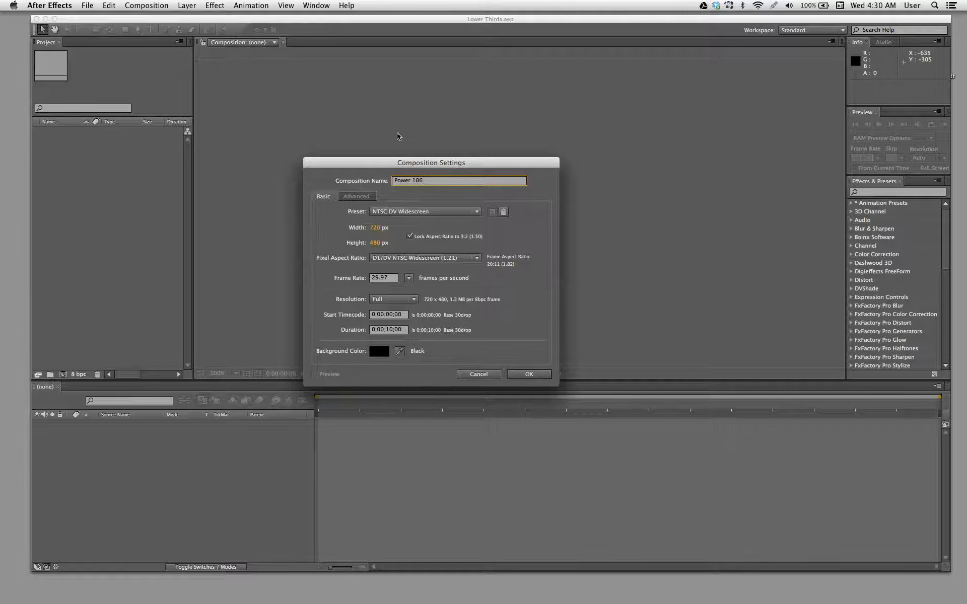
left_click_drag(423, 162, 370, 106)
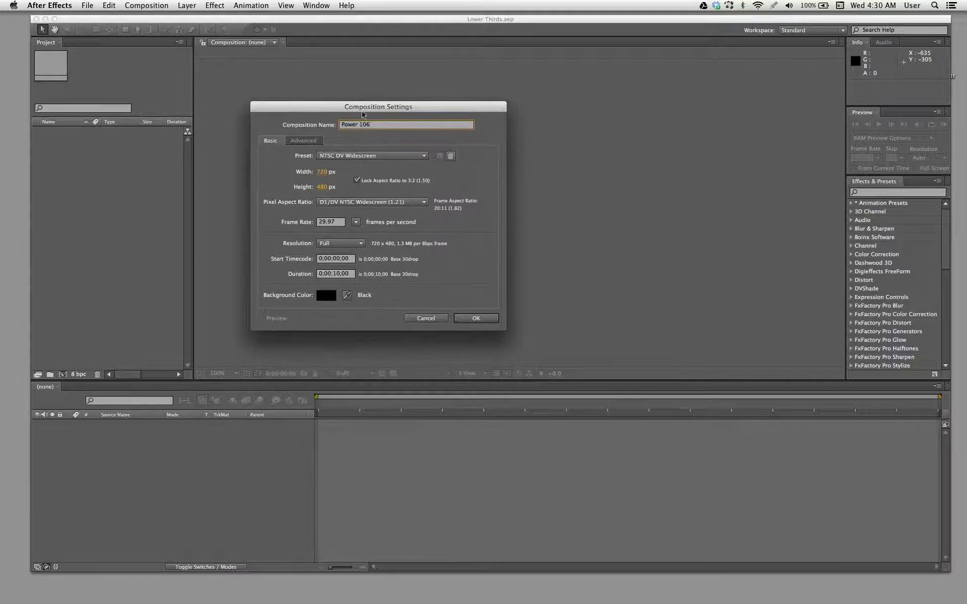
left_click(476, 319)
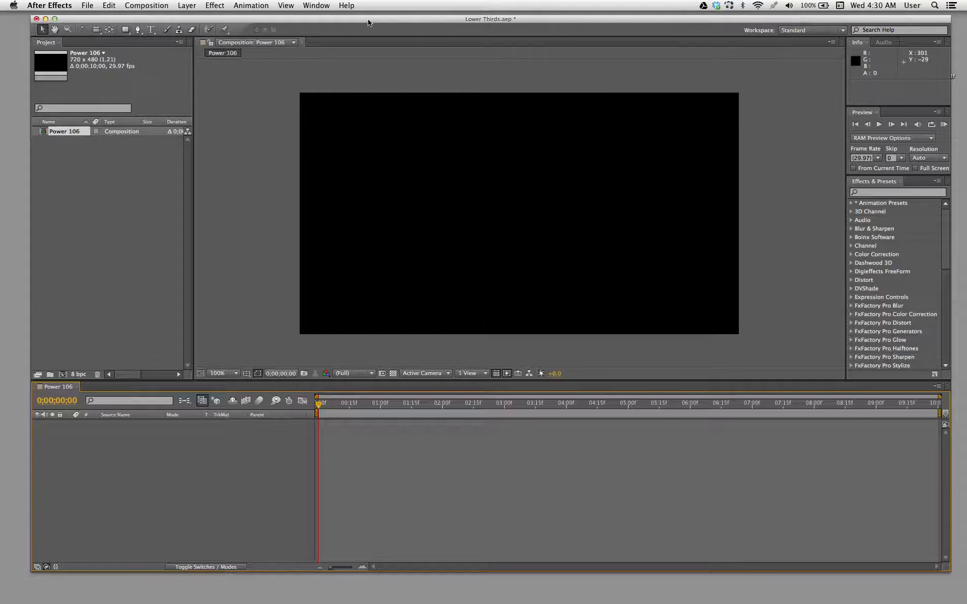
- Turn pixel aspect ratio correction off and back on to compare how the composition is displayed
left_click_drag(368, 20, 372, 19)
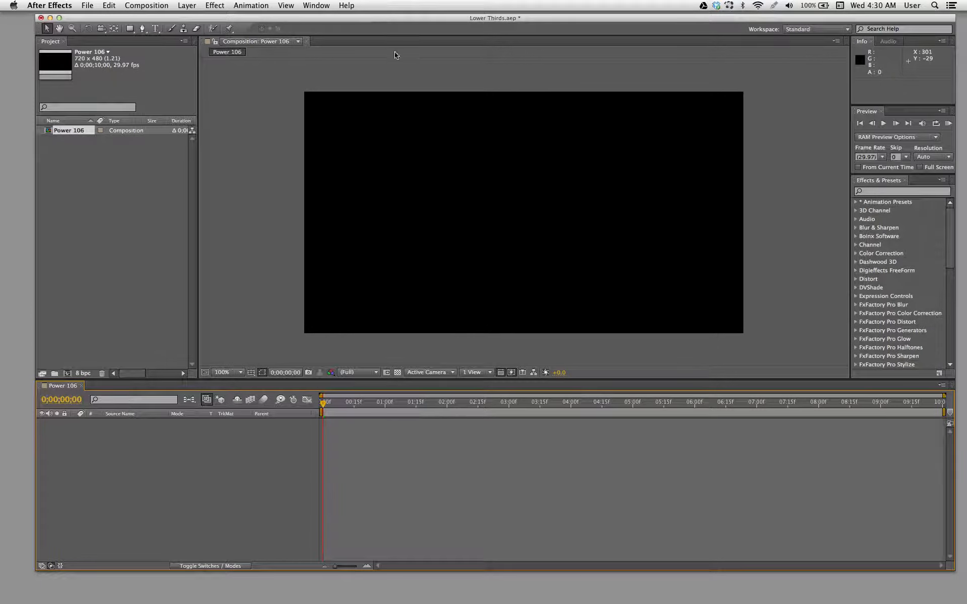
left_click(501, 372)
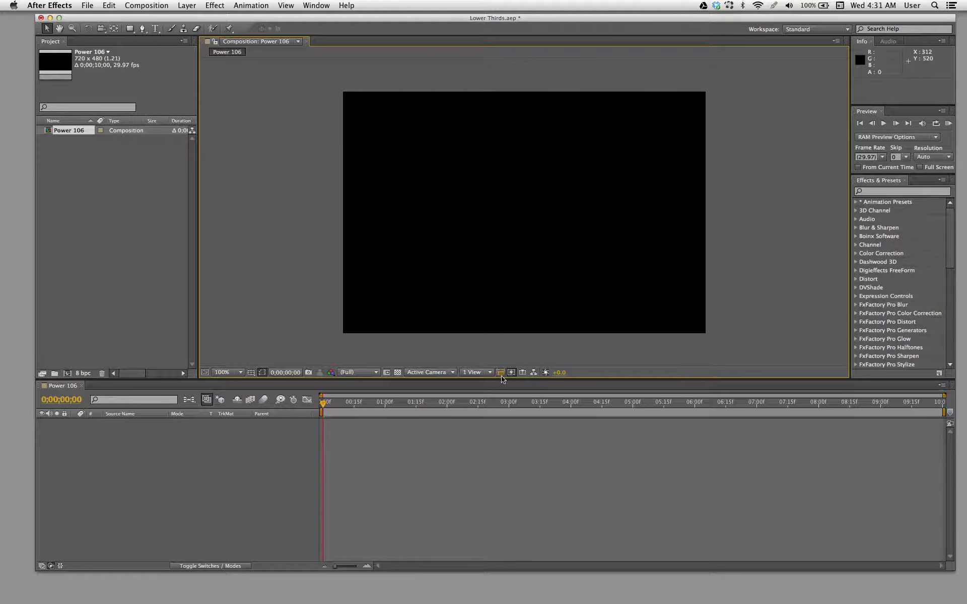
left_click(500, 373)
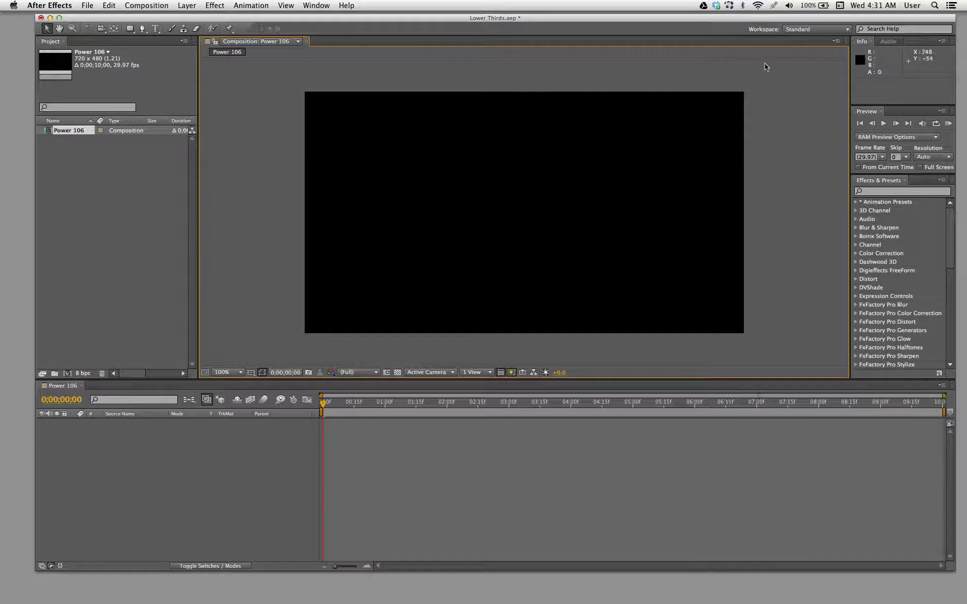
- Show the Title/Action Safe guides over the Power 106 composition
left_click(251, 372)
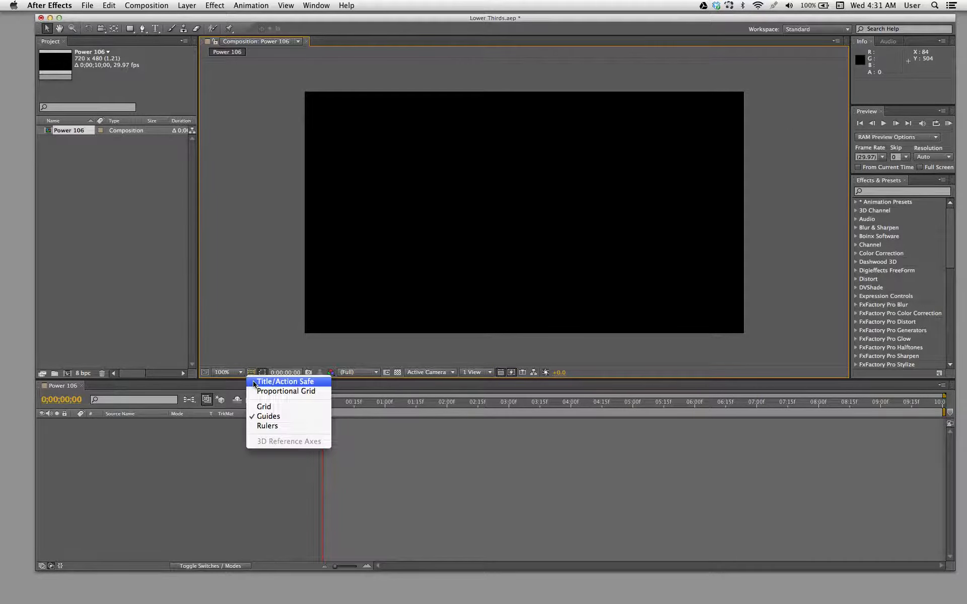
left_click(272, 357)
left_click(252, 372)
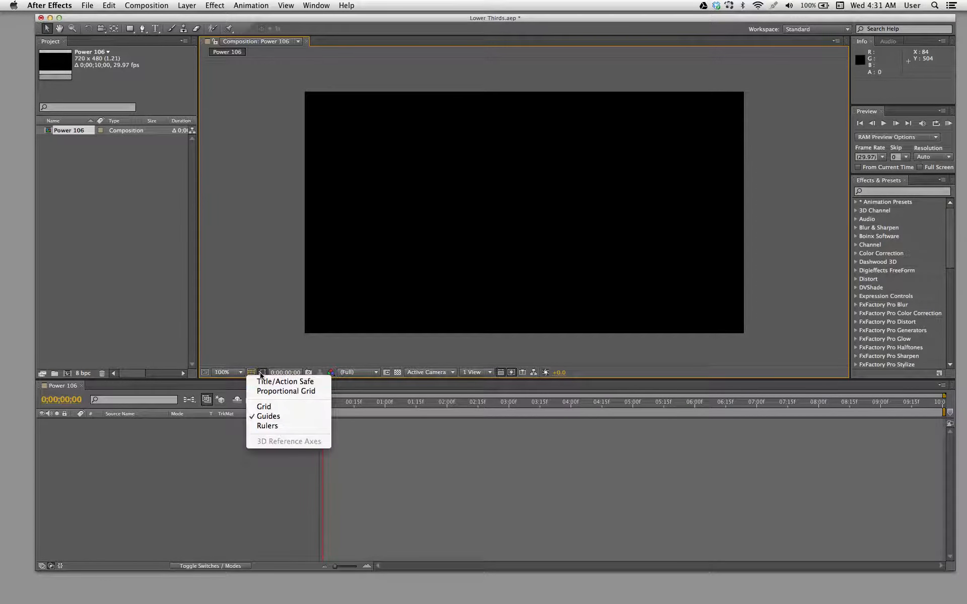
left_click(275, 381)
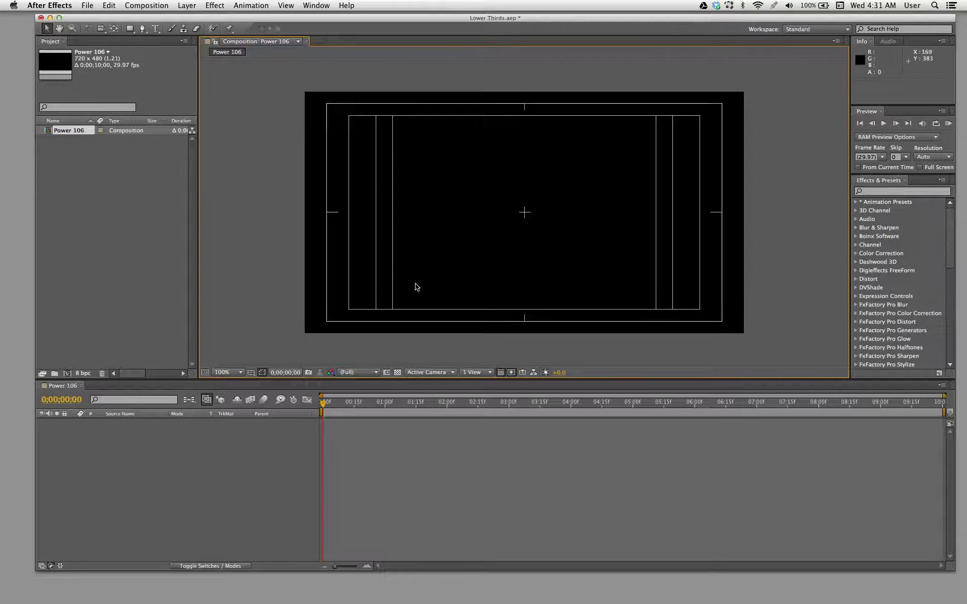
- Add a text layer reading Power 106 in the lower-left part of the title-safe area
left_click_drag(372, 20, 366, 19)
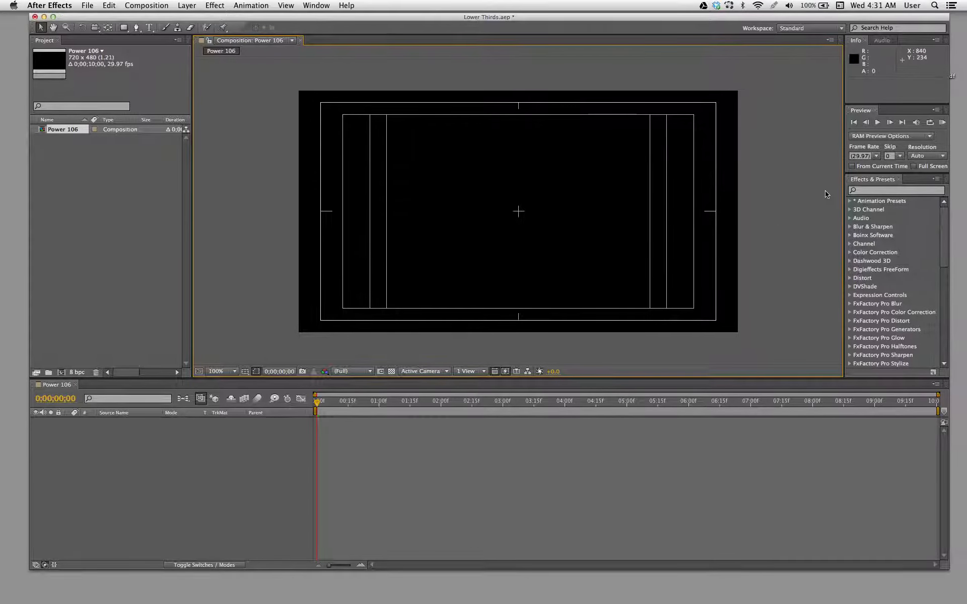
left_click(149, 27)
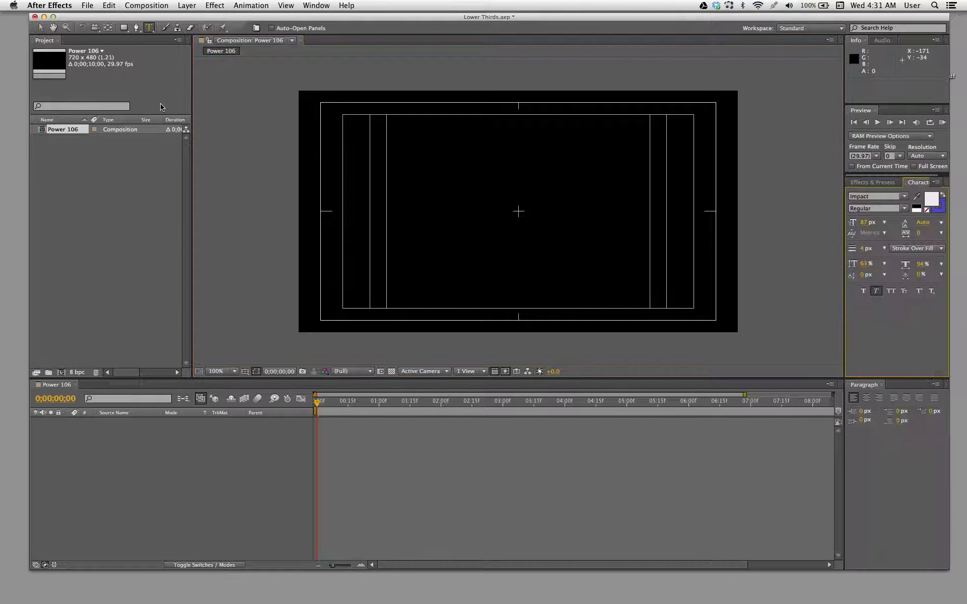
left_click(360, 292)
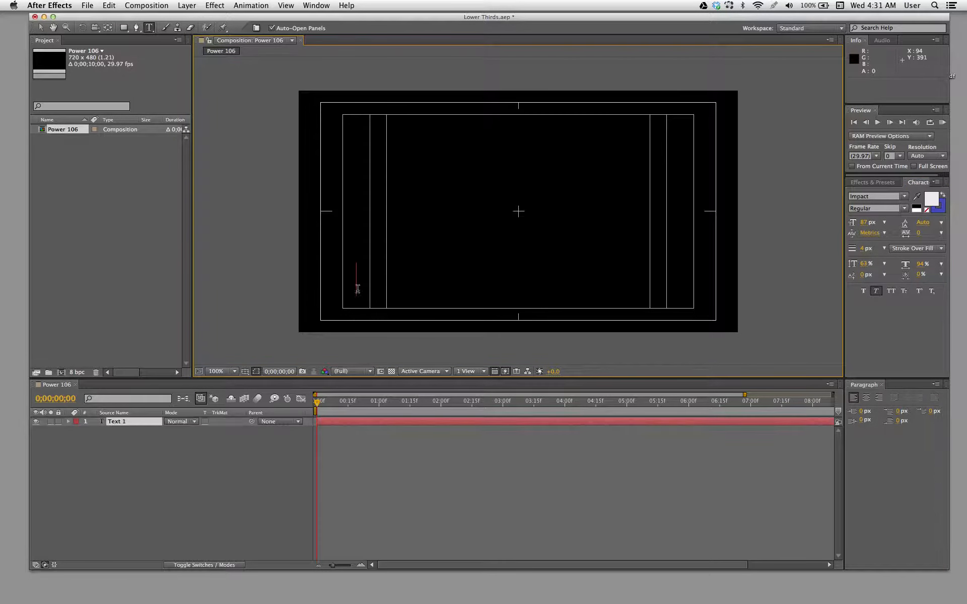
key("Tab")
key("Tab")
type("wer ")
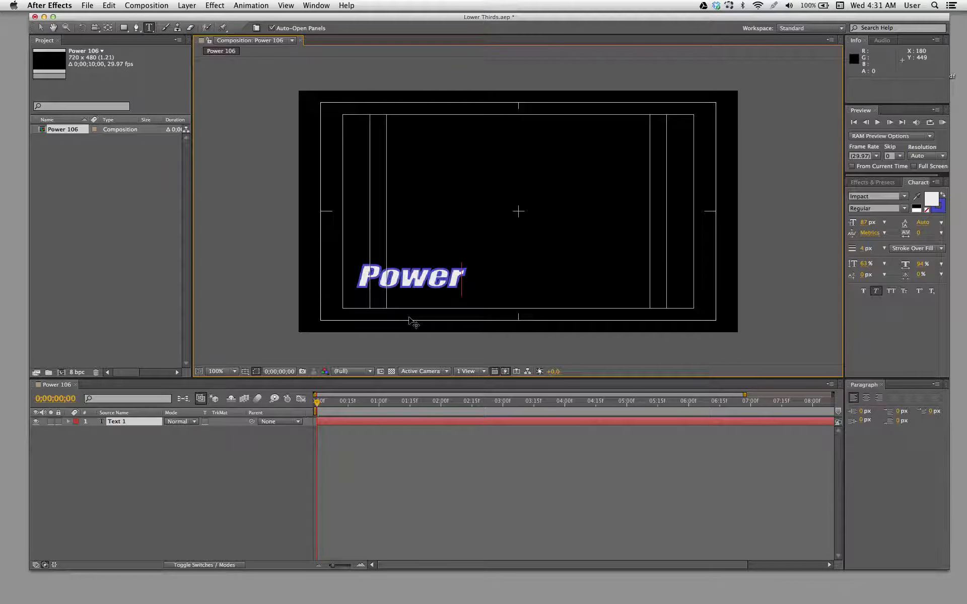
type("106")
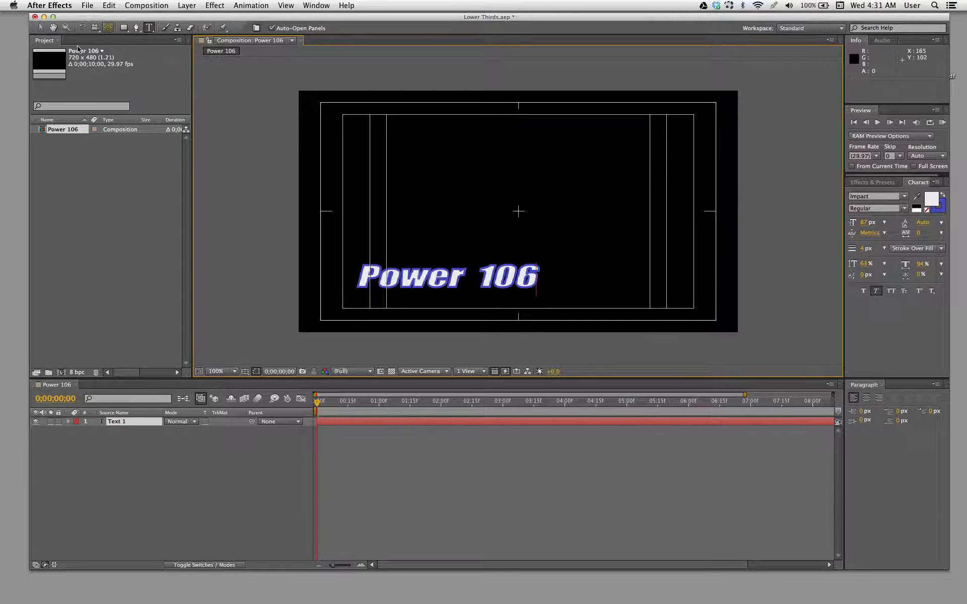
- Move the Power 106 text to about position 88, 386 inside the lower-left title-safe guides
left_click(41, 27)
left_click_drag(412, 286, 411, 283)
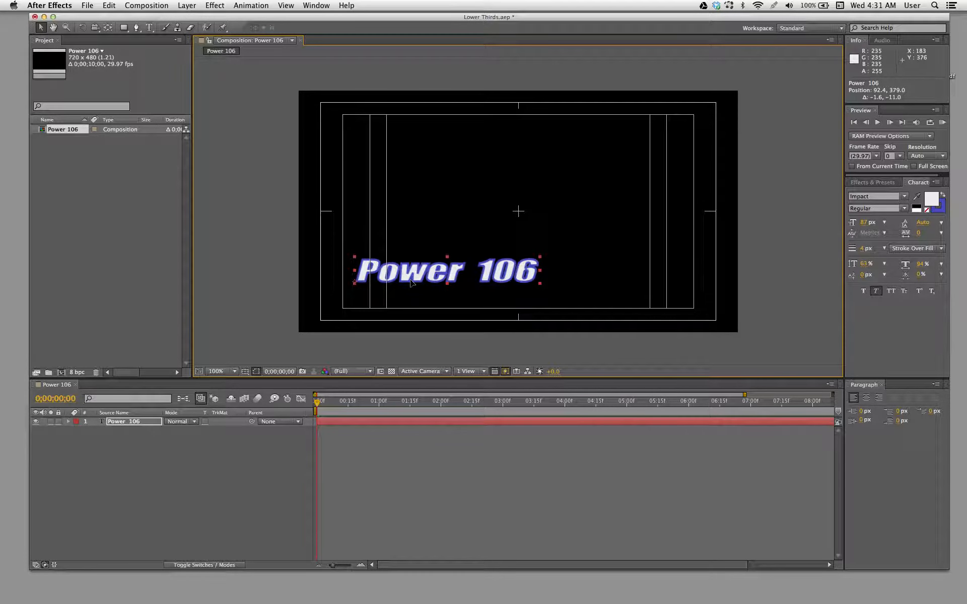
left_click_drag(333, 20, 336, 18)
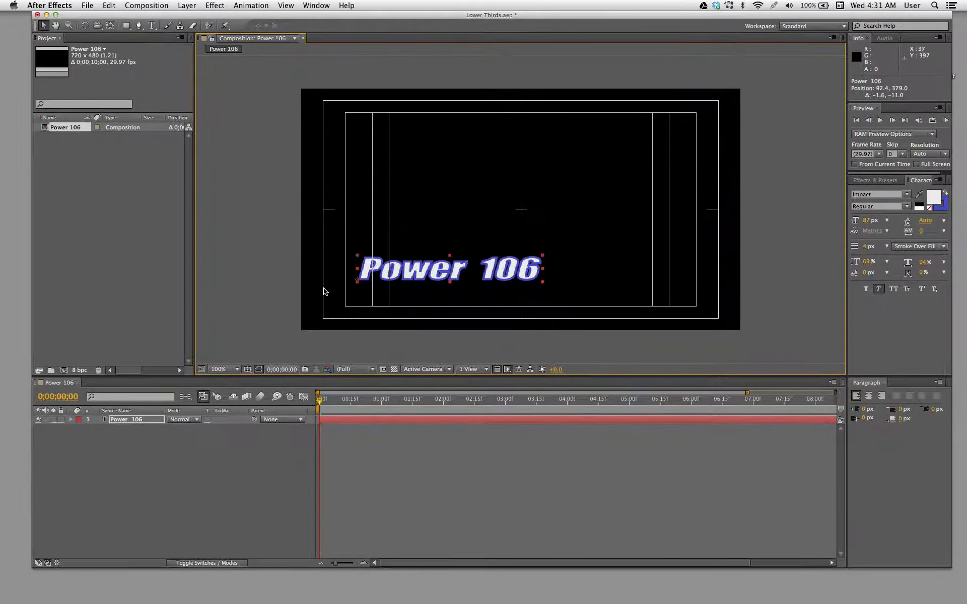
left_click_drag(394, 280, 392, 283)
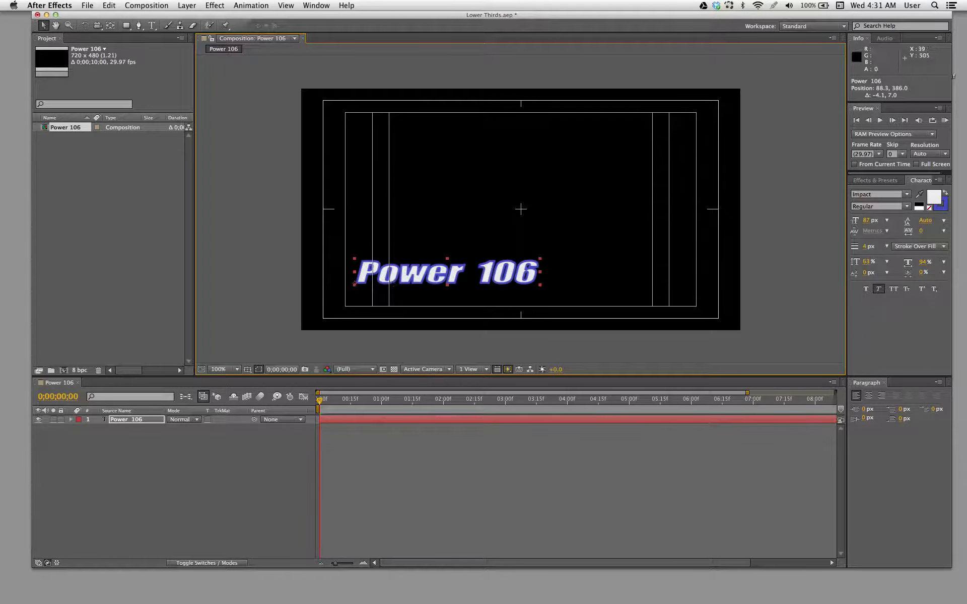
left_click(150, 513)
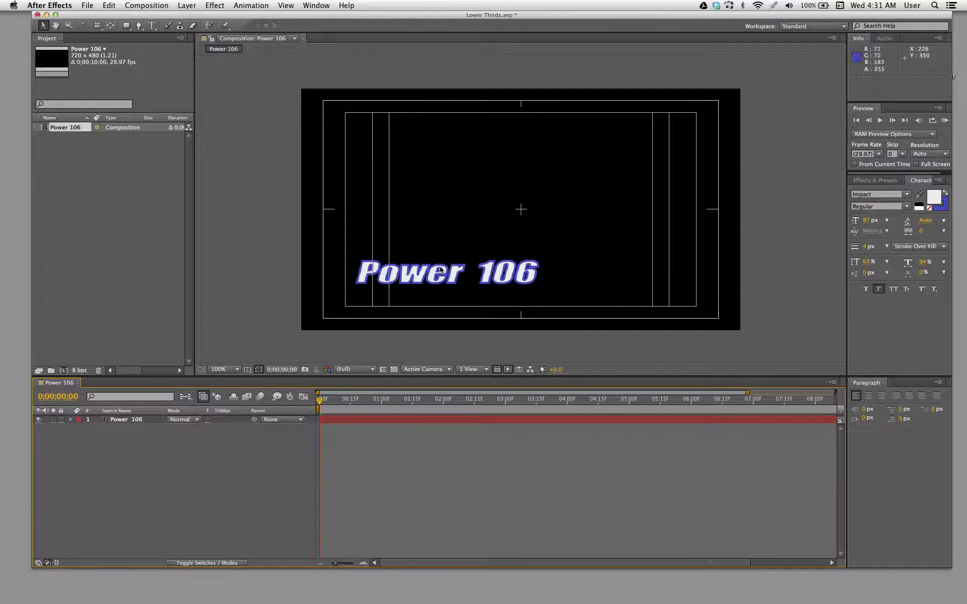
- Try other fonts on the Power 106 text, ending on Kannada Sangam
left_click(423, 278)
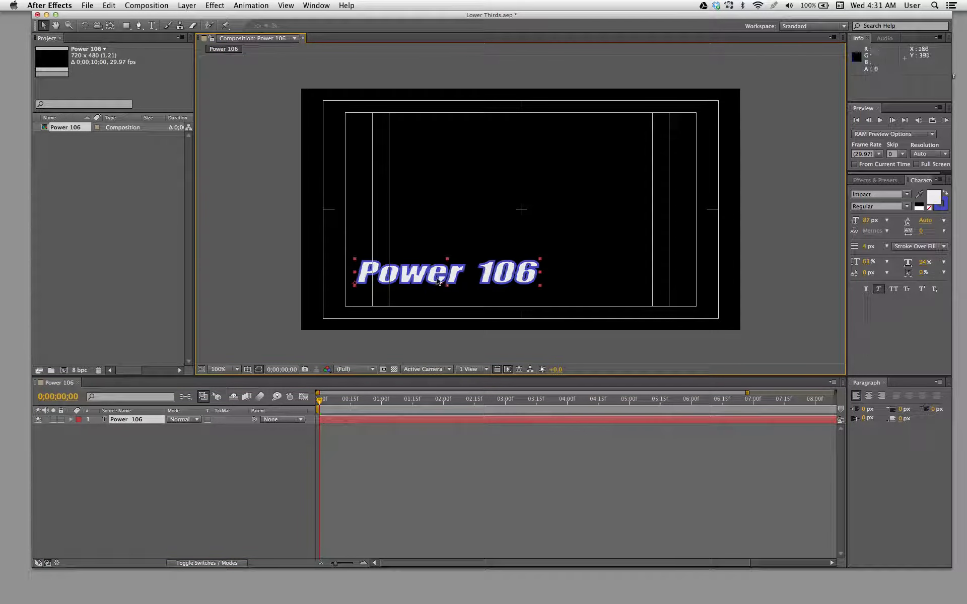
left_click_drag(473, 15, 458, 17)
mouse_move(861, 176)
left_mouse_down()
mouse_move(904, 185)
mouse_move(871, 190)
left_mouse_up()
left_click(867, 197)
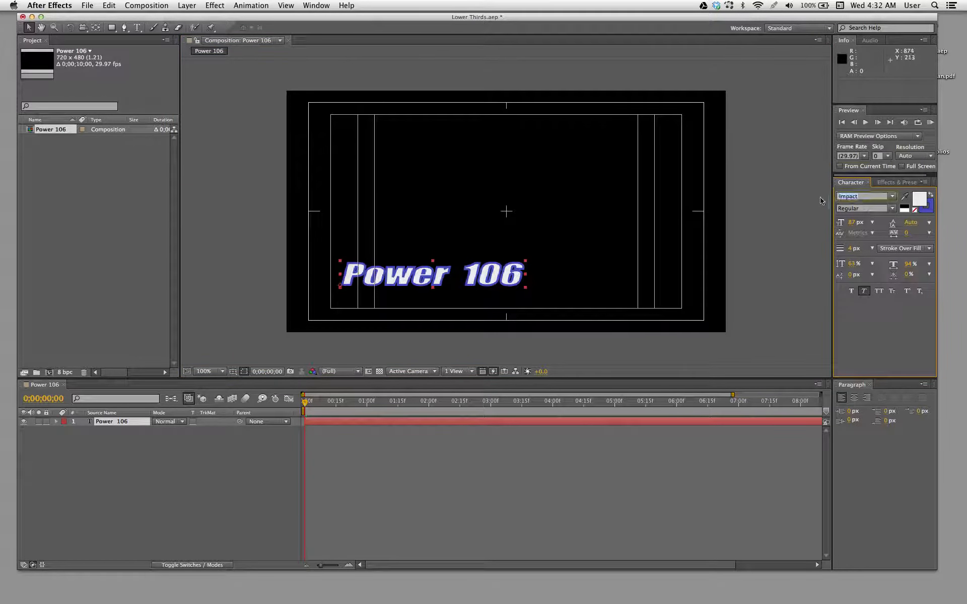
type("Ju")
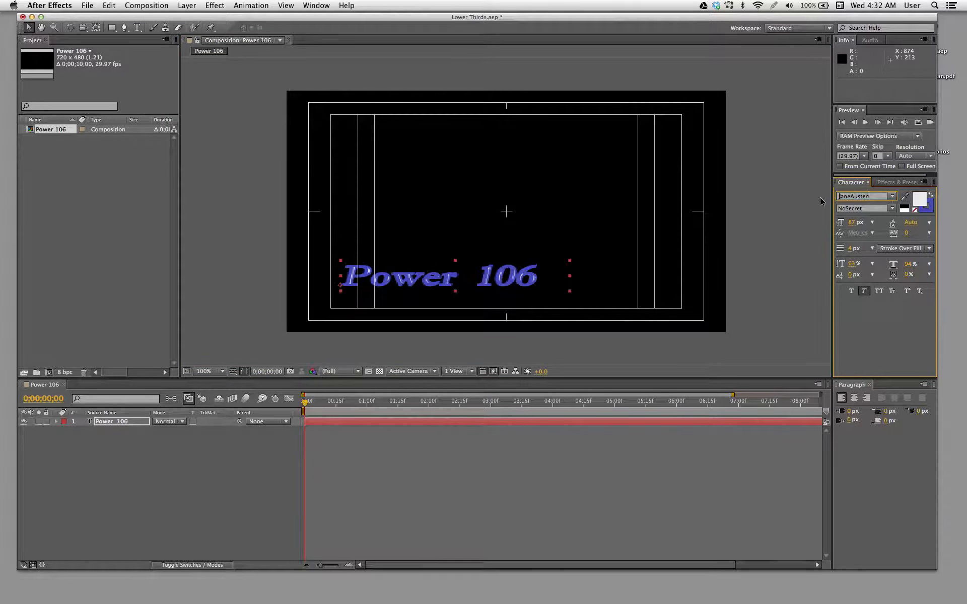
key("Down")
key("Down")
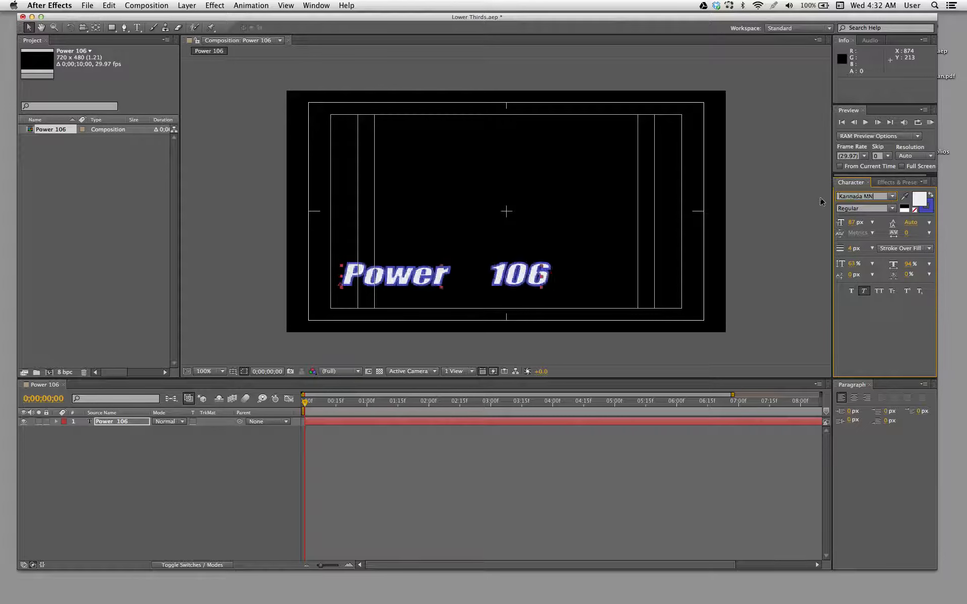
key("Down")
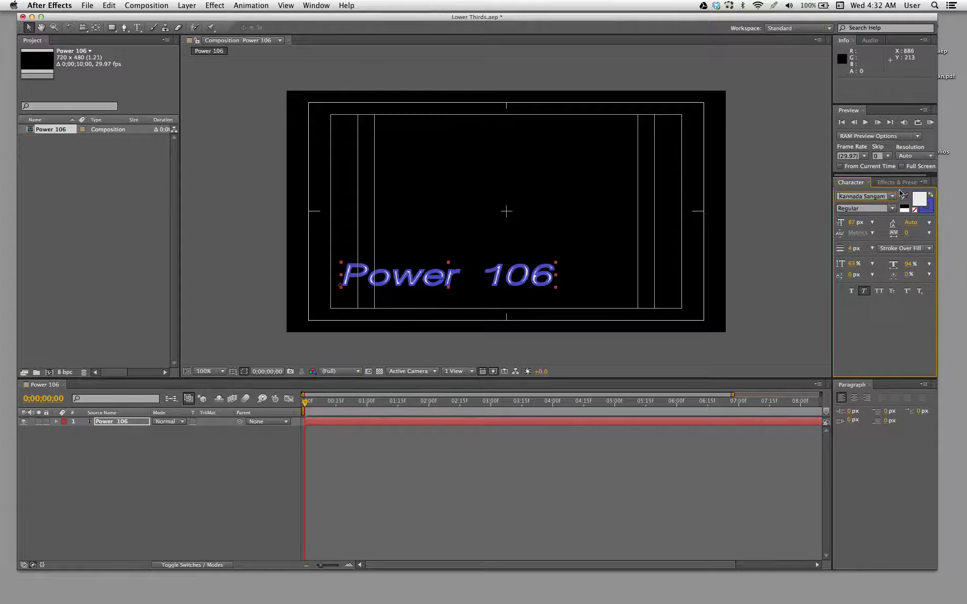
- Set the composition's fast previews to Adaptive Resolution—OpenGL Off
left_click(493, 371)
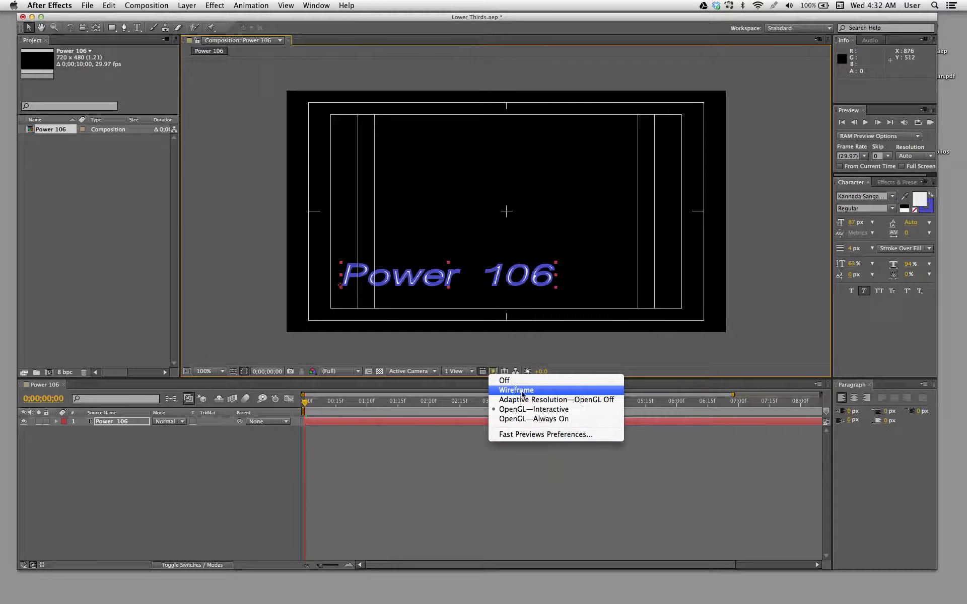
left_click(567, 400)
- Remove the stroke from the Power 106 text and set its font to Katy Berry
left_click(928, 209)
left_click(914, 211)
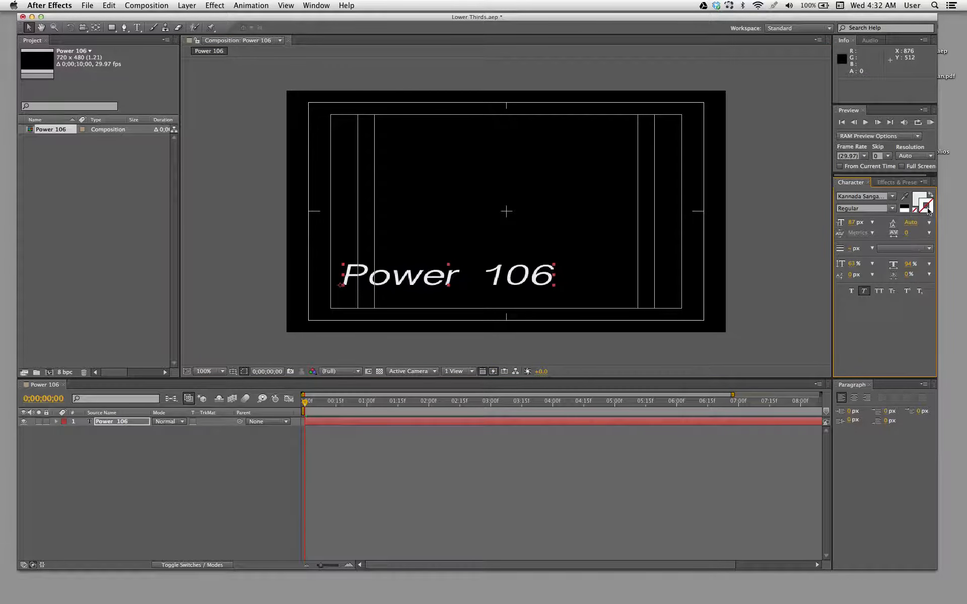
left_click(875, 197)
type("Katy Berry")
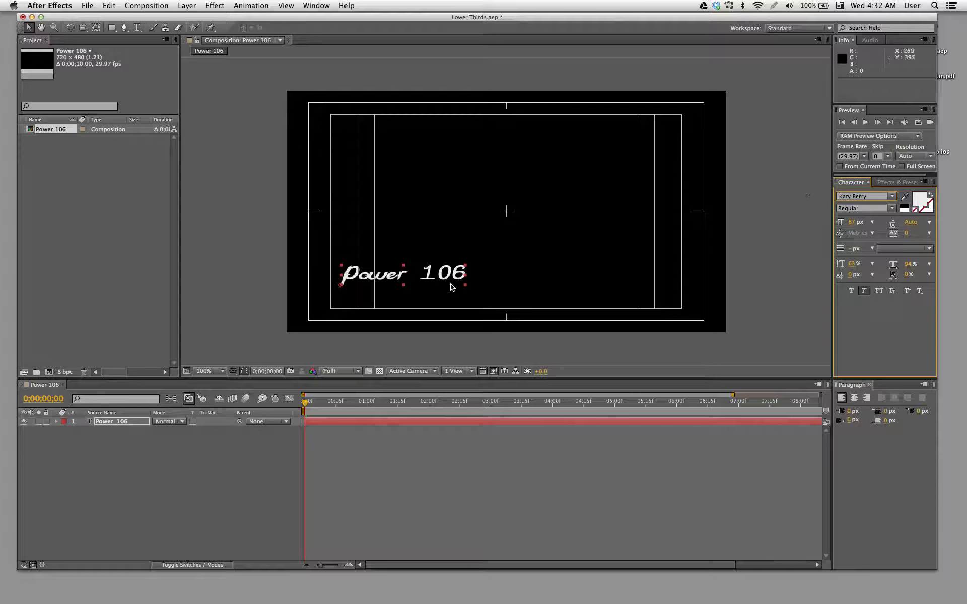
- Move the Power 106 text down to about position 92, 403 within the title-safe area and deselect it
left_click(500, 302)
left_click_drag(469, 288, 471, 297)
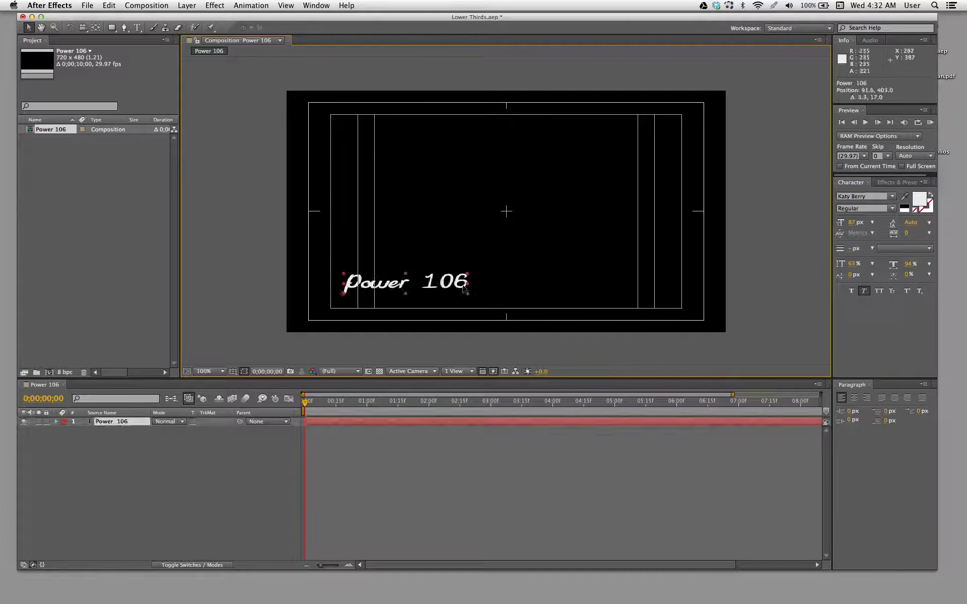
left_click(179, 458)
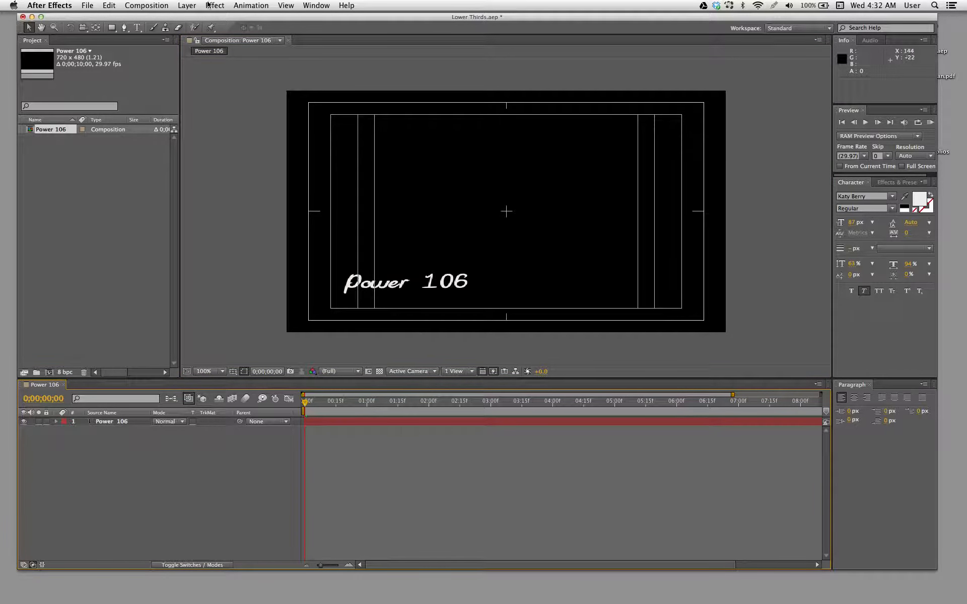
- Start a new solid layer and name it Bar
left_click(186, 5)
mouse_move(191, 18)
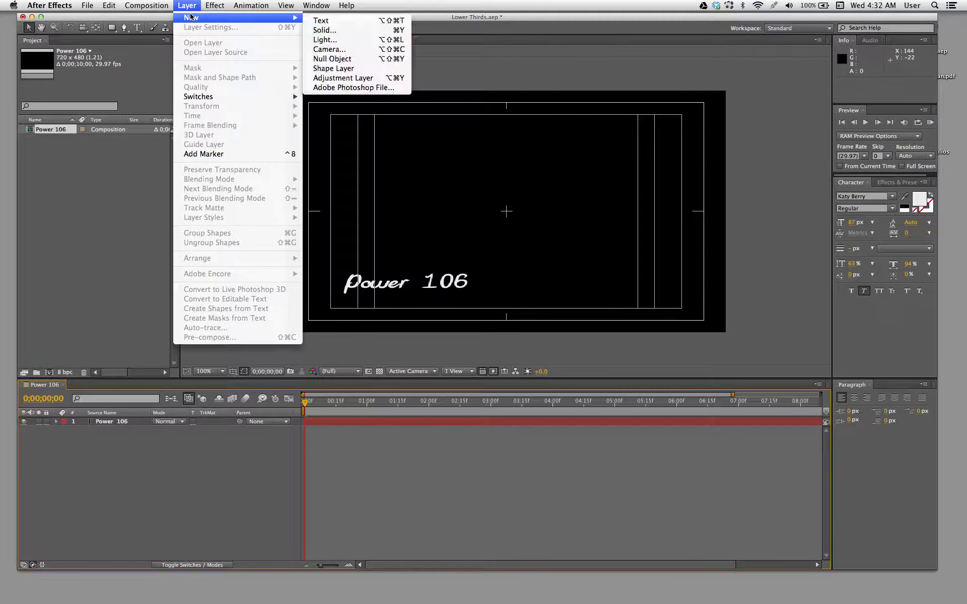
left_click(322, 29)
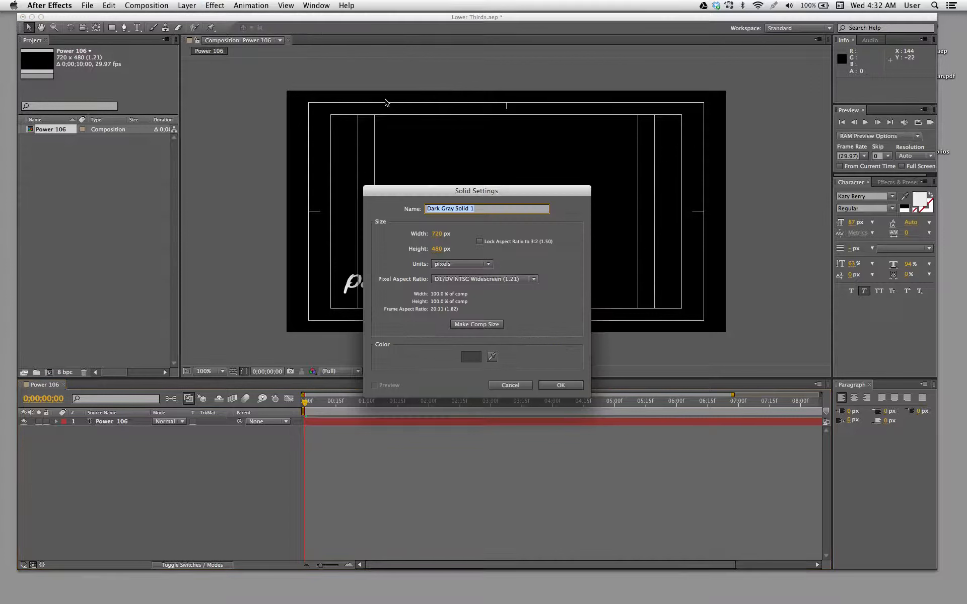
type("Bar")
left_click_drag(502, 190, 497, 124)
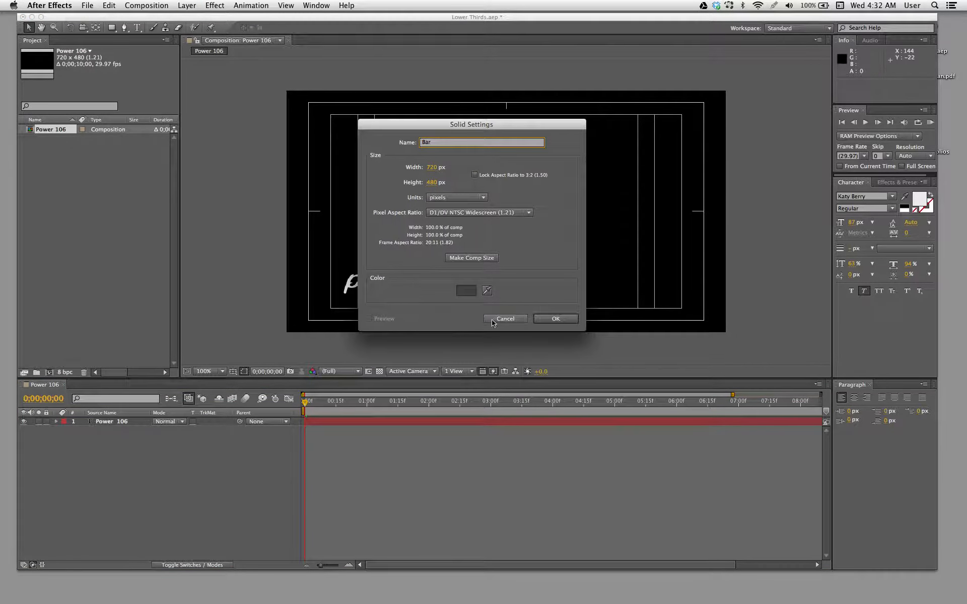
- Set the Bar solid's color to white (FFFFFF) and create the layer
left_click(466, 291)
left_click_drag(682, 216, 652, 209)
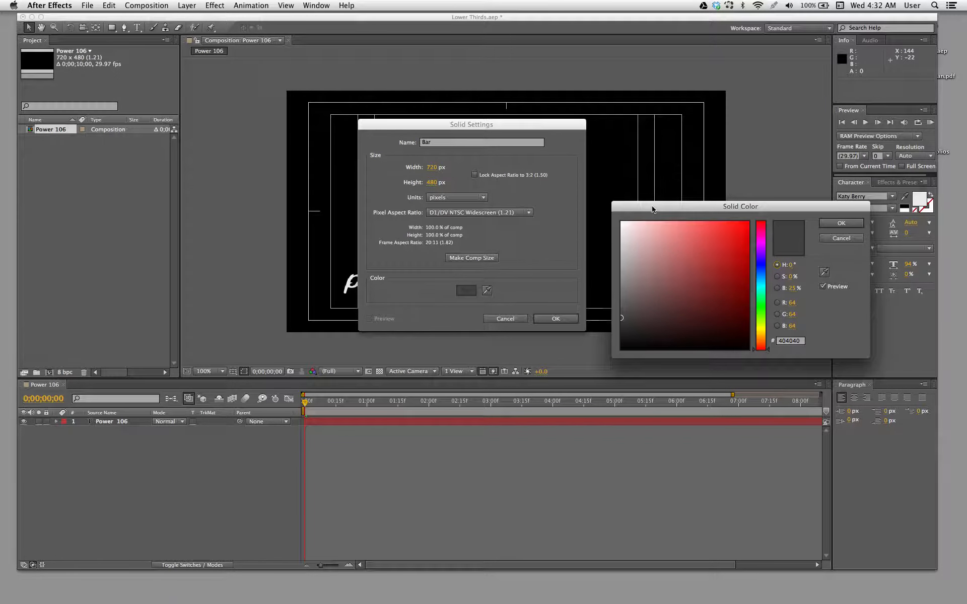
left_click_drag(721, 304, 765, 341)
mouse_move(723, 279)
left_mouse_down()
mouse_move(722, 256)
mouse_move(764, 242)
left_mouse_up()
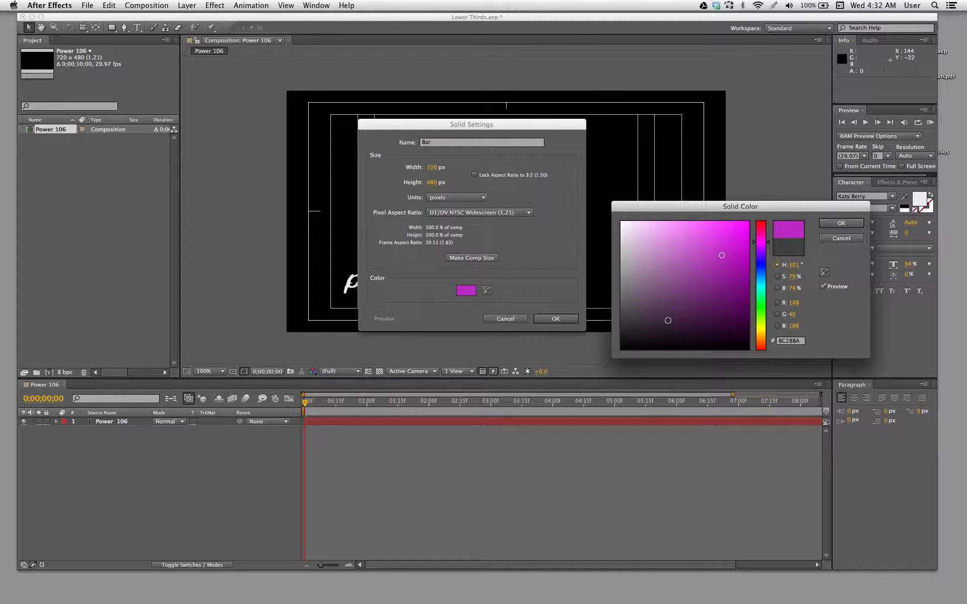
left_click_drag(708, 256, 621, 221)
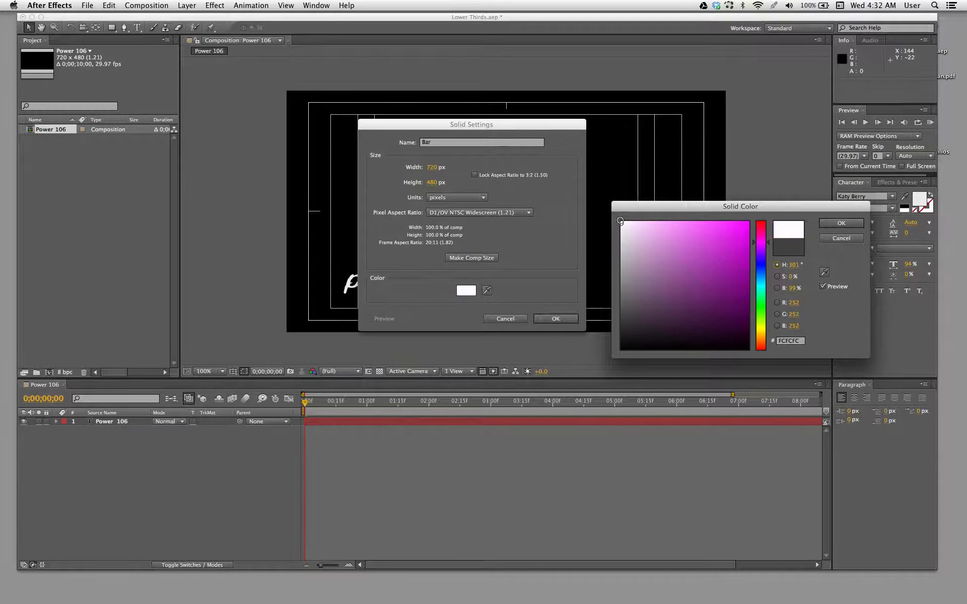
left_click(843, 224)
left_click(556, 319)
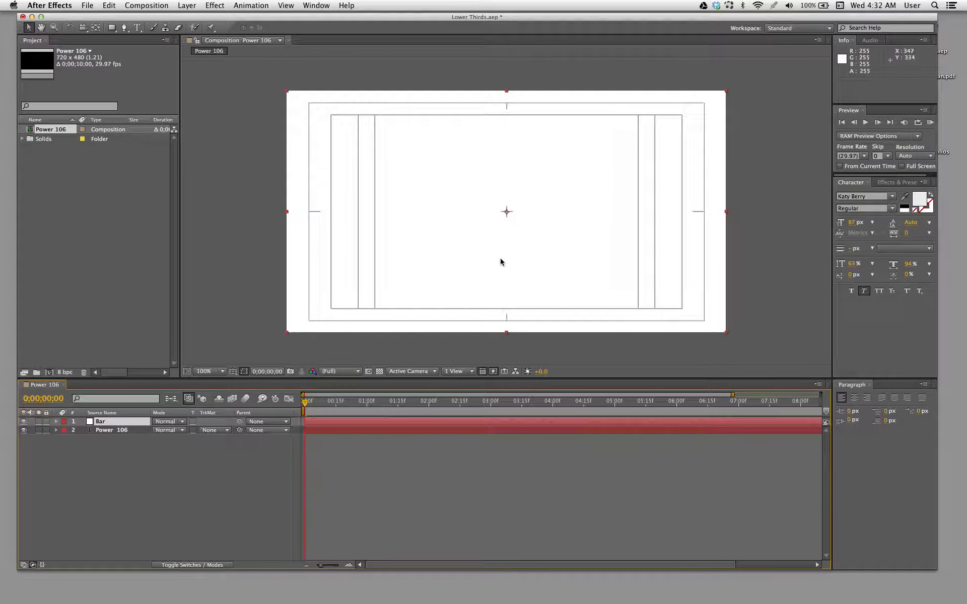
- Scale the Bar solid to about 45% width and 1% height and place it under the Power 106 text at about 238, 412
left_click_drag(507, 94, 505, 212)
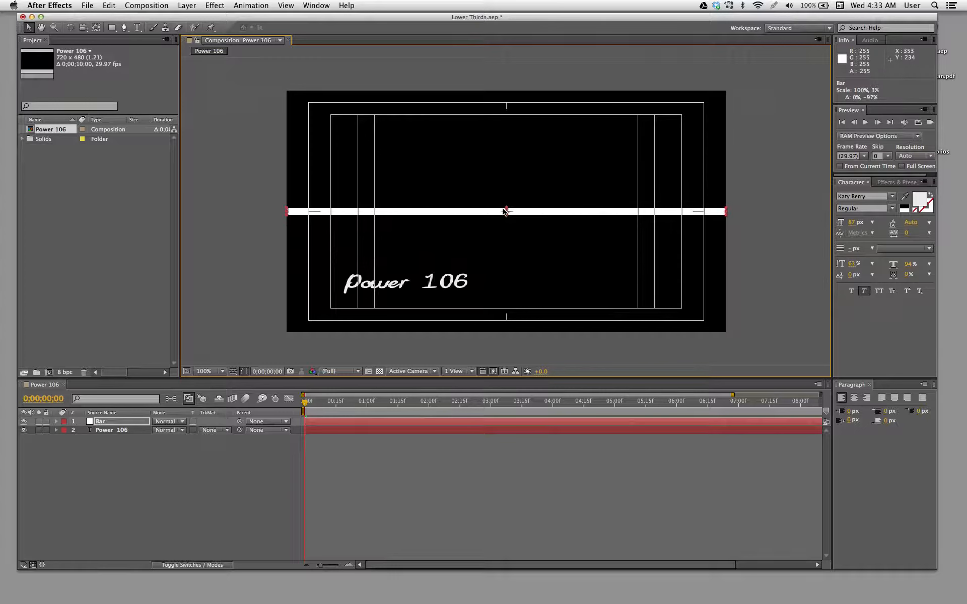
left_click_drag(503, 221, 490, 298)
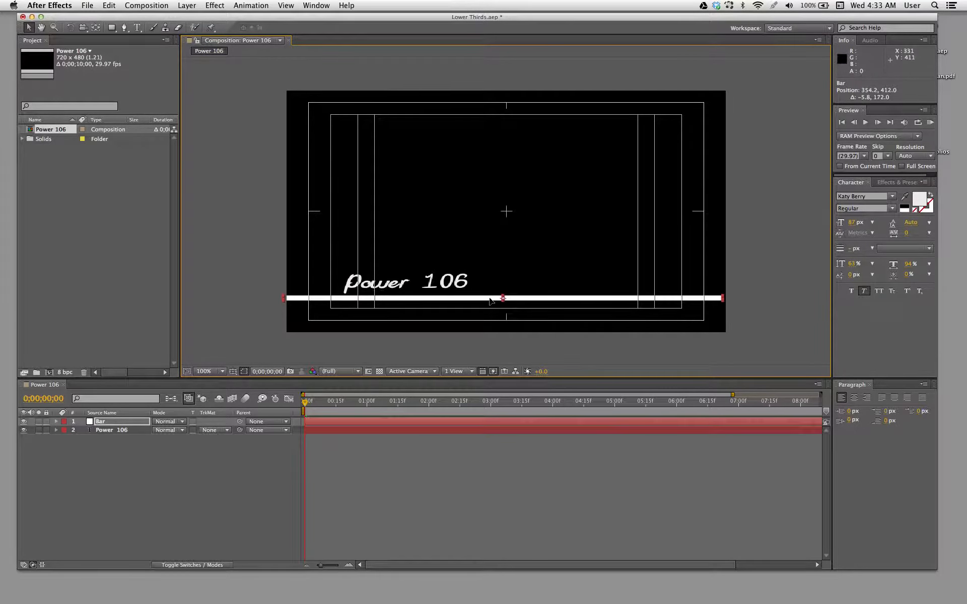
left_click_drag(723, 300, 498, 303)
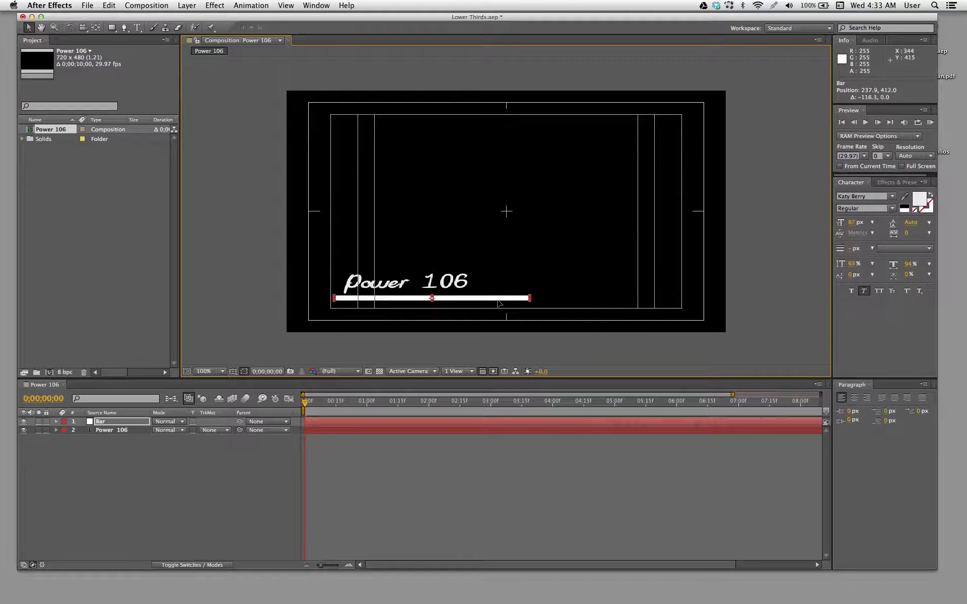
left_click_drag(432, 298, 433, 299)
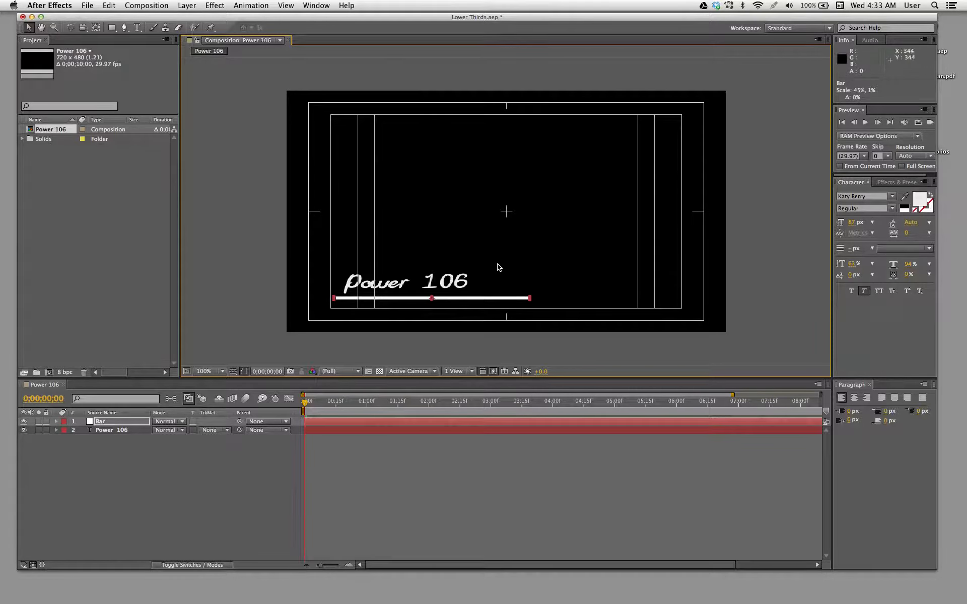
- Fine-tune the bar's placement under the text to about position 241, 411 and deselect it
key("period")
key("space")
left_click_drag(476, 327, 558, 230)
left_click_drag(473, 286, 478, 287)
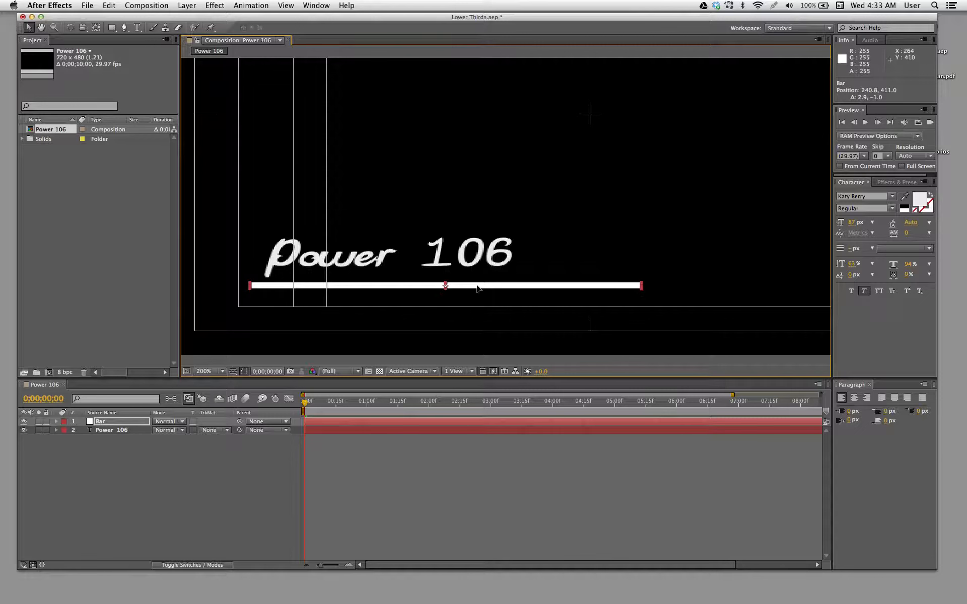
left_click(467, 259)
left_click(474, 208)
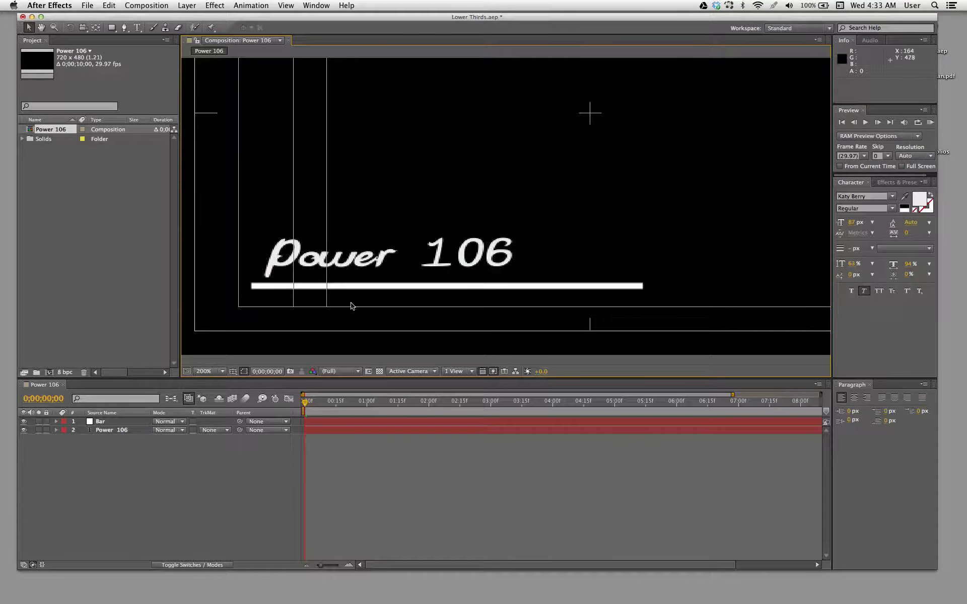
- Bring the full composition frame back into view and save the project
key("comma")
left_click_drag(415, 228, 381, 271)
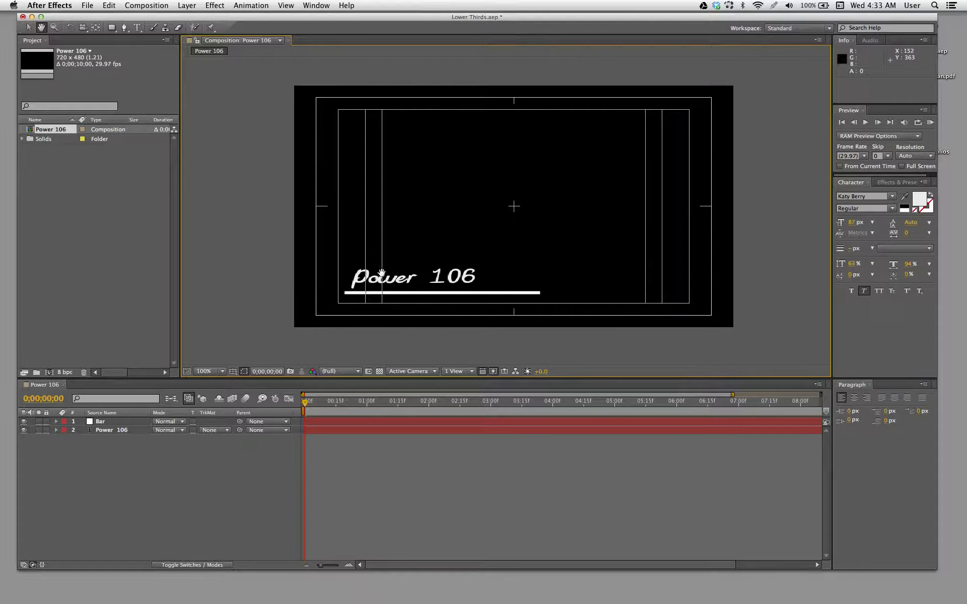
left_click_drag(478, 207, 469, 212)
key("super+s")
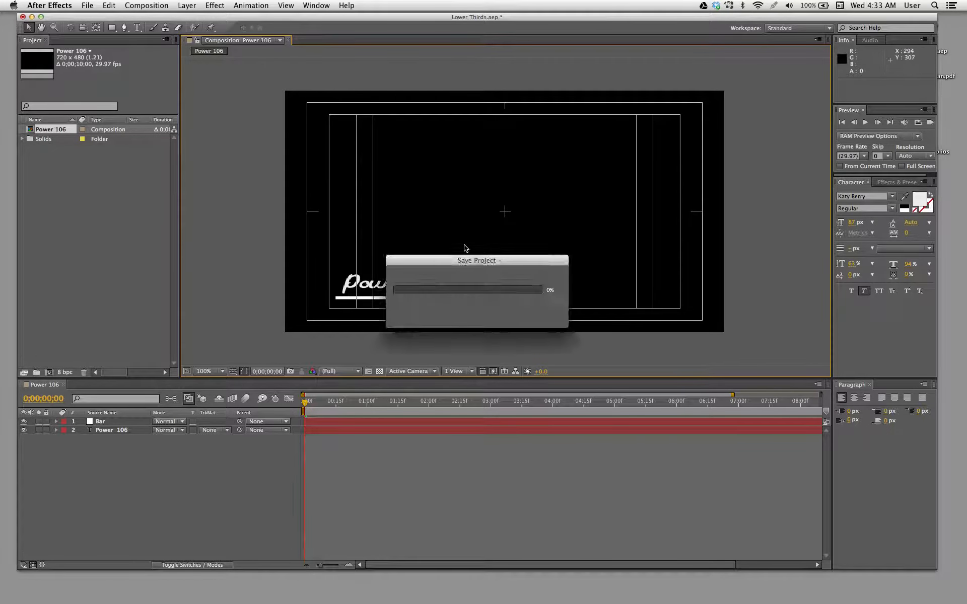
- Move the Power 106 text horizontally along the bar to about position 137, 404
double_click(438, 288)
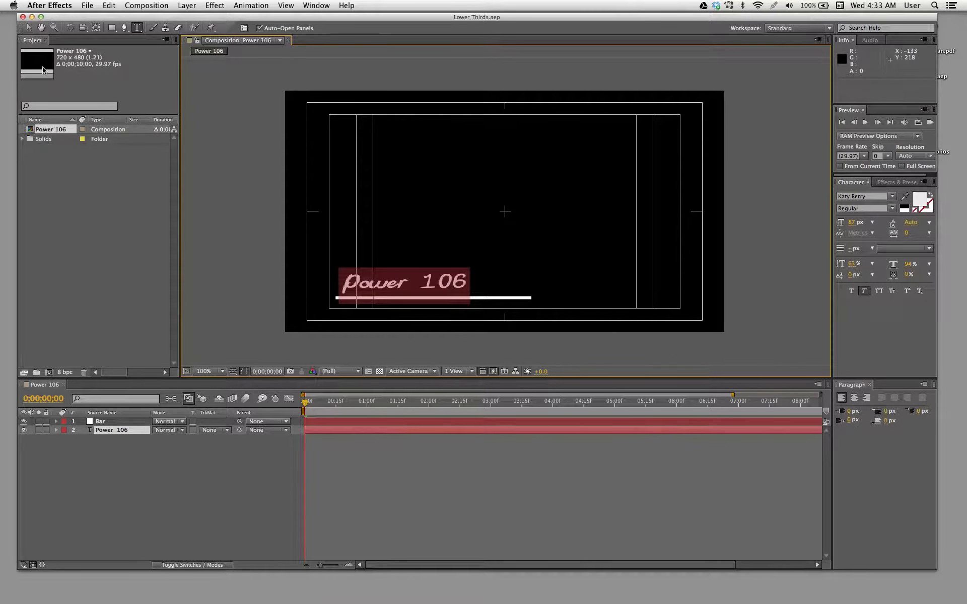
left_click(28, 27)
left_click_drag(378, 283, 406, 284)
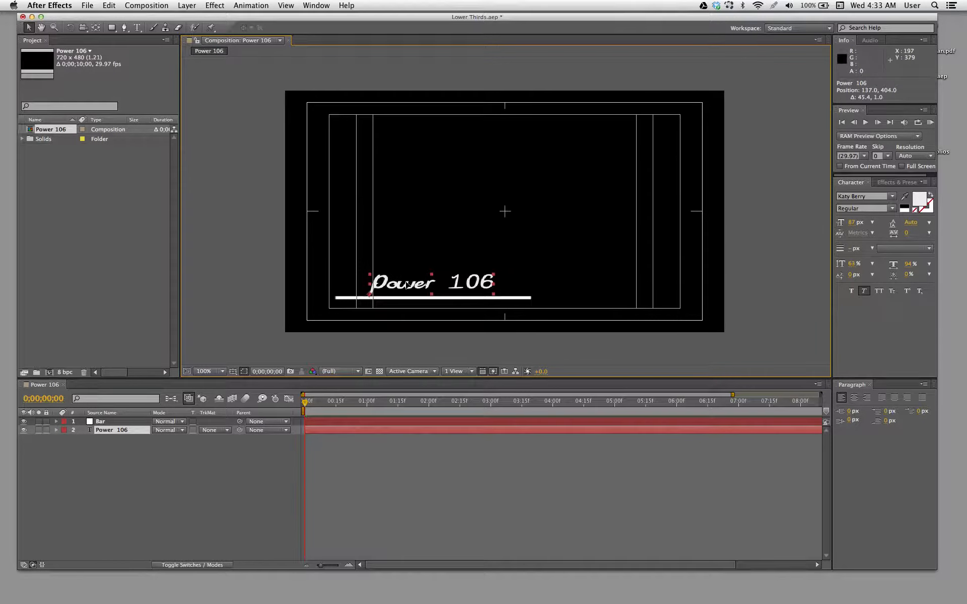
left_click(384, 302)
left_click(385, 301)
left_click(406, 224)
left_click(402, 287)
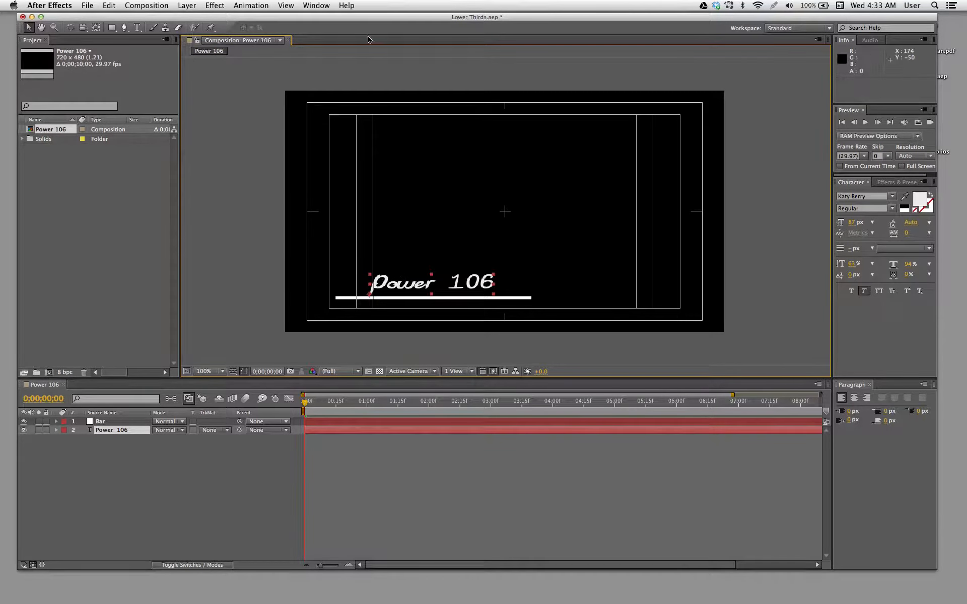
left_click_drag(357, 19, 364, 23)
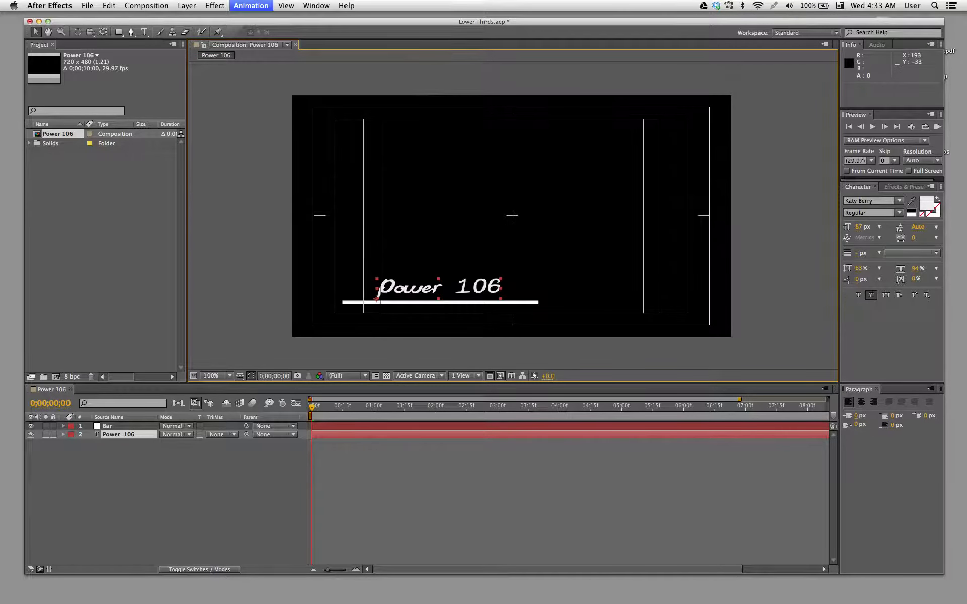
- Try to browse the animation presets in Adobe Bridge
left_click(251, 5)
left_click(269, 47)
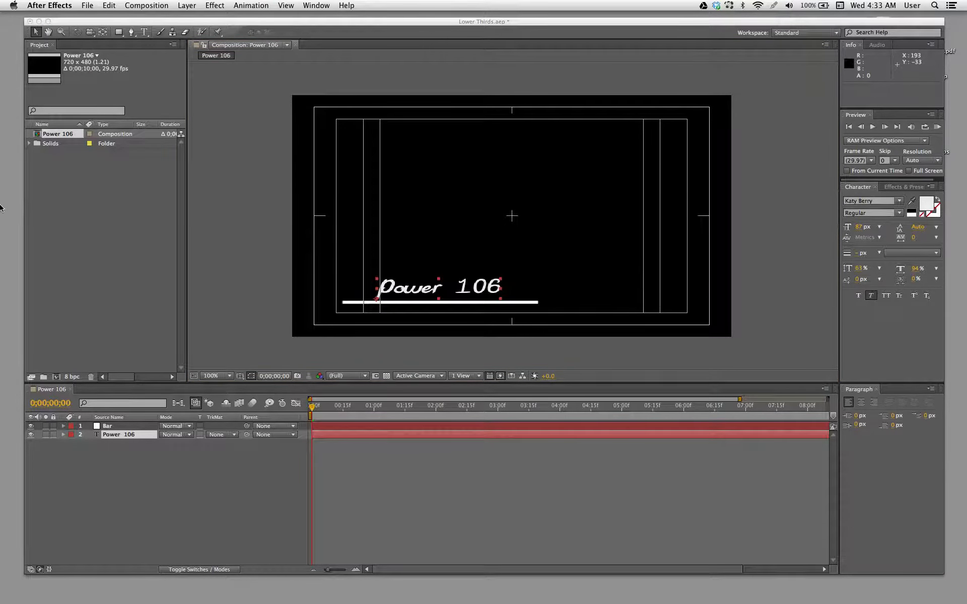
mouse_move(1, 207)
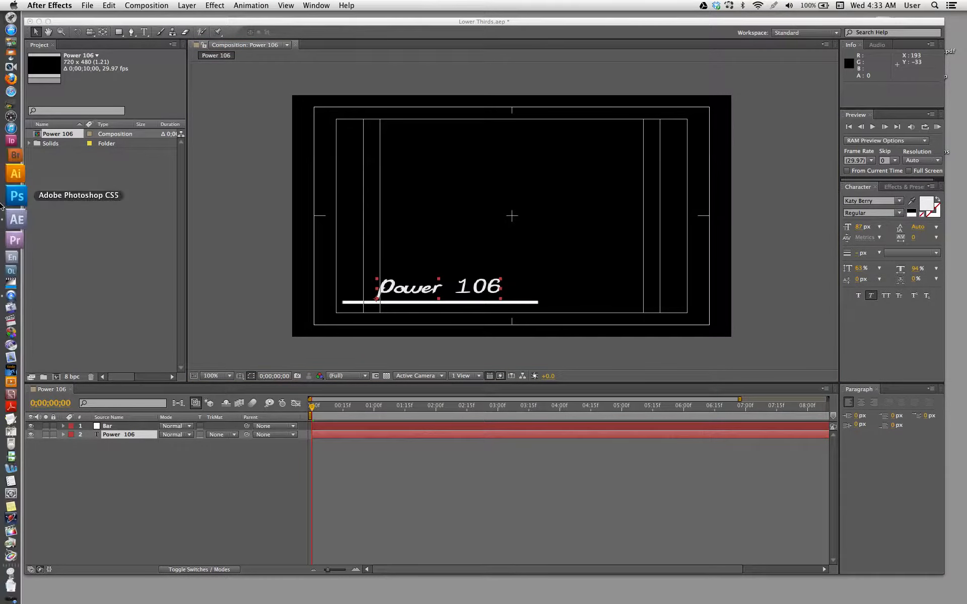
left_click(6, 178)
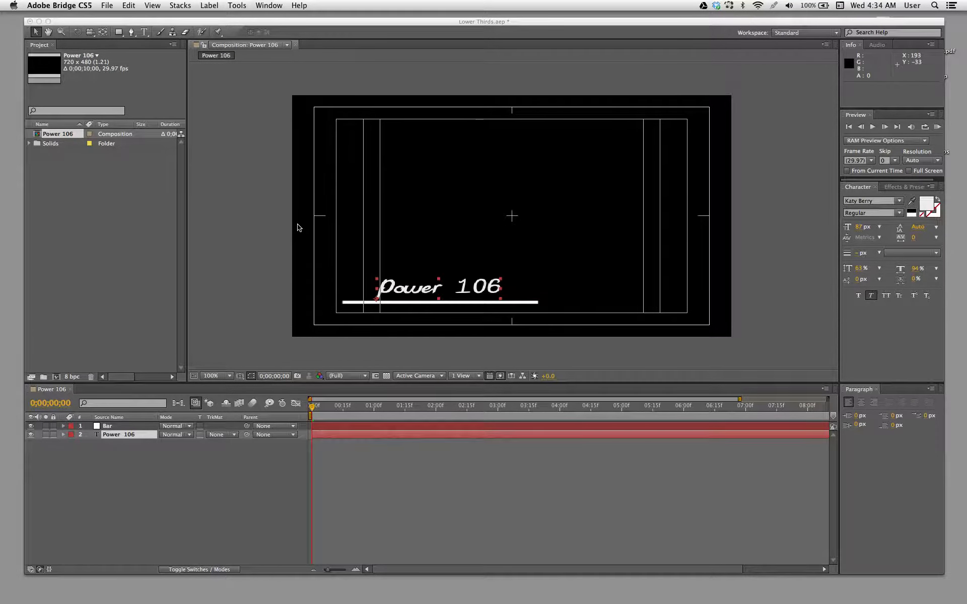
- Bring up Effects & Presets and switch the display of animation presets off and on again
left_click(903, 187)
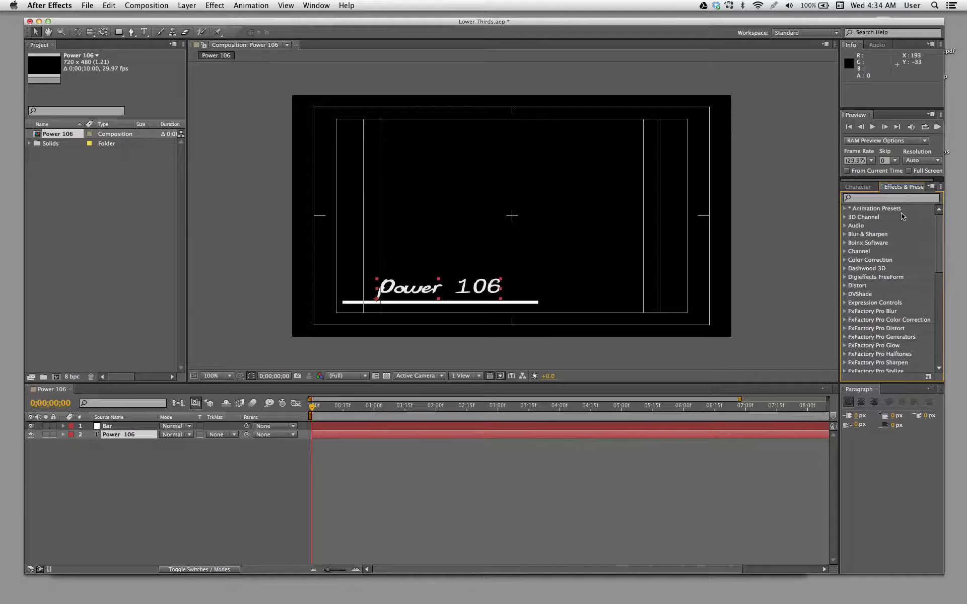
left_click(845, 208)
left_click(931, 186)
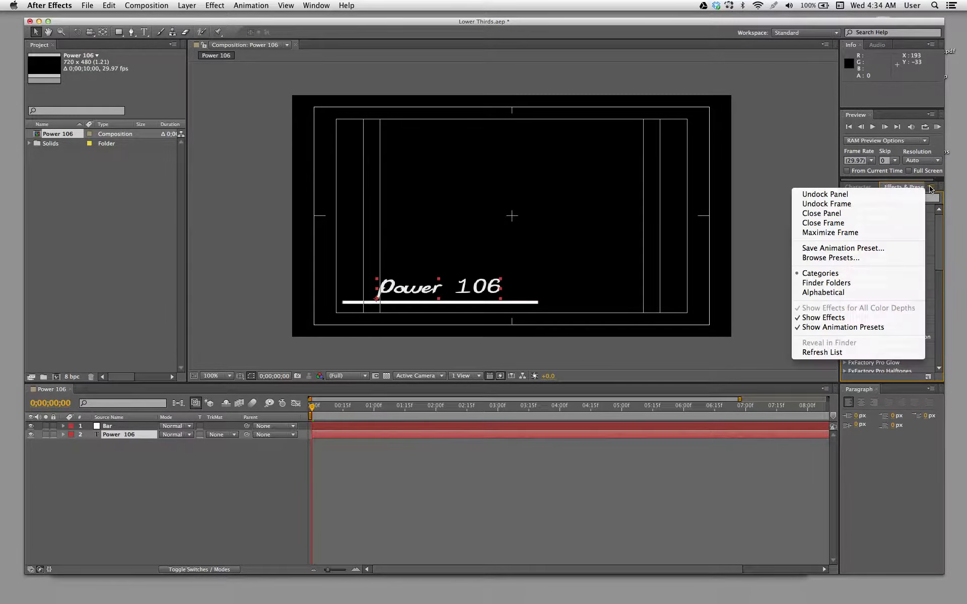
left_click(858, 326)
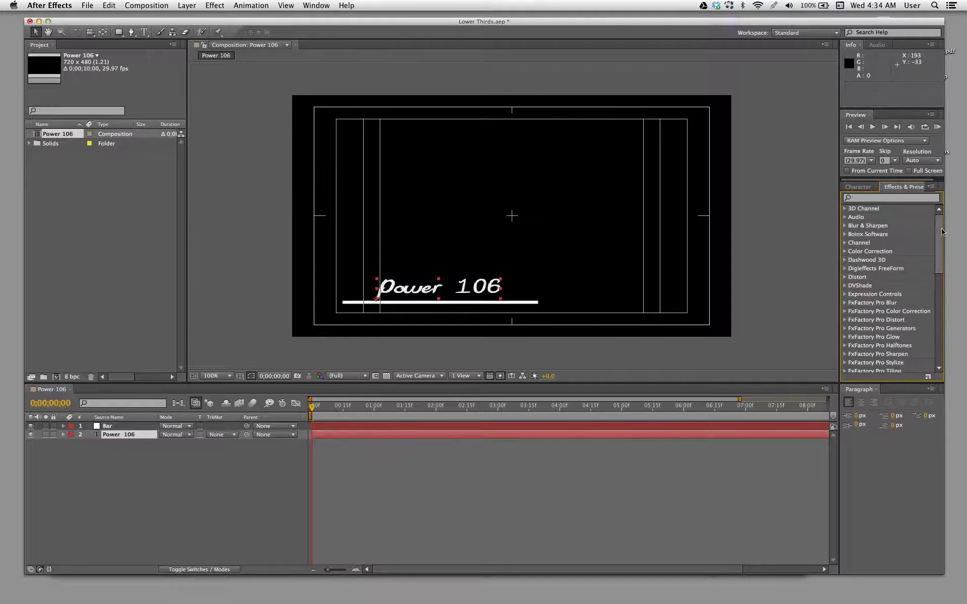
left_click_drag(940, 219, 935, 190)
left_click(935, 190)
left_click(838, 325)
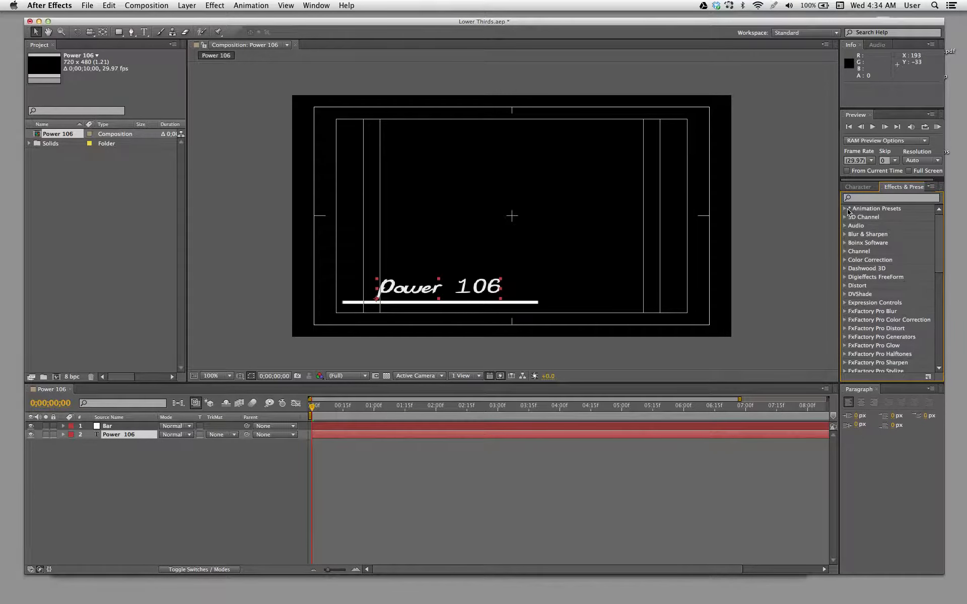
- Expand Animation Presets down to the categories inside the Text preset folder
left_click(844, 209)
left_click(853, 218)
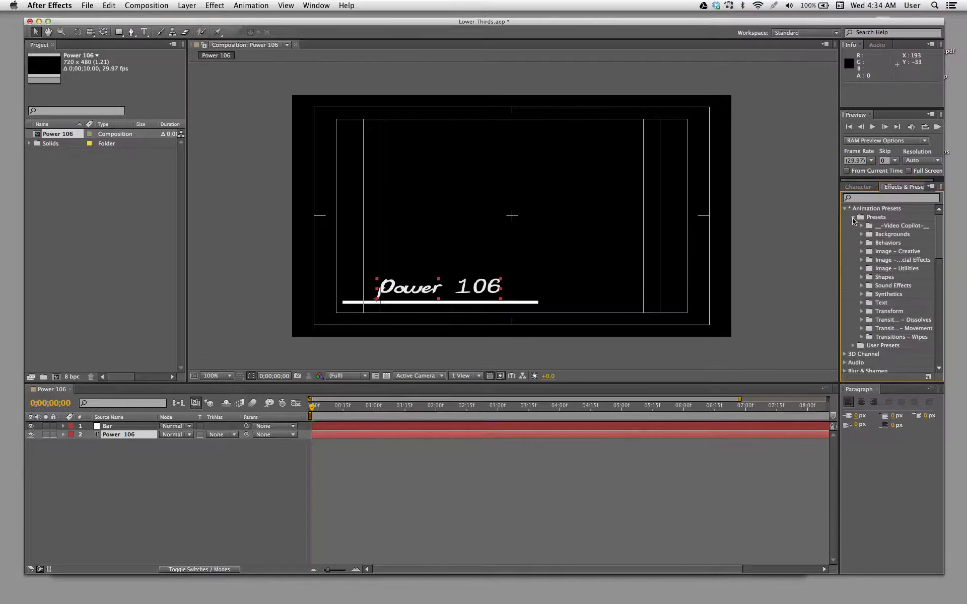
left_click(862, 304)
scroll(943, 248, "down", 3)
scroll(943, 248, "up", 2)
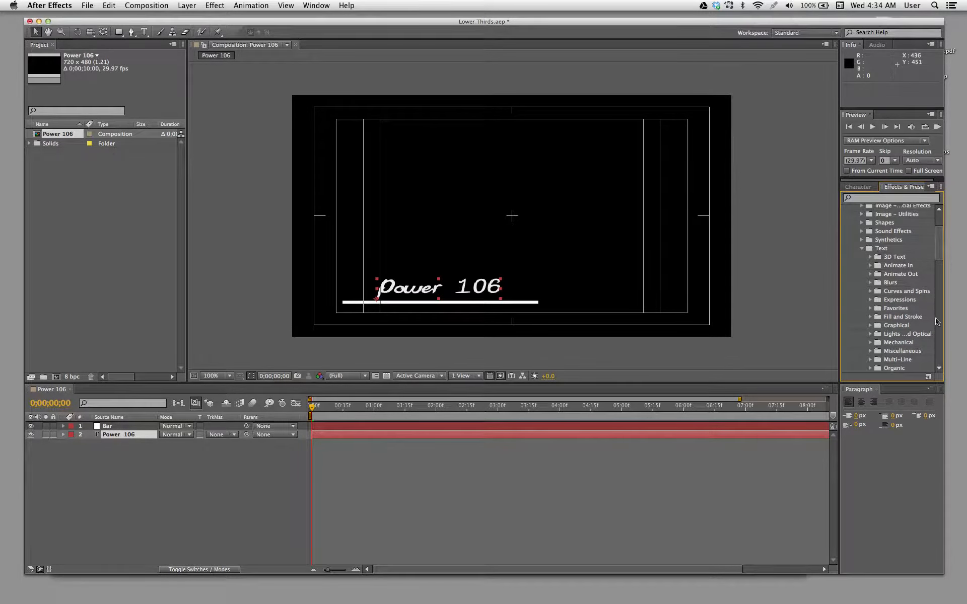
scroll(938, 258, "up", 3)
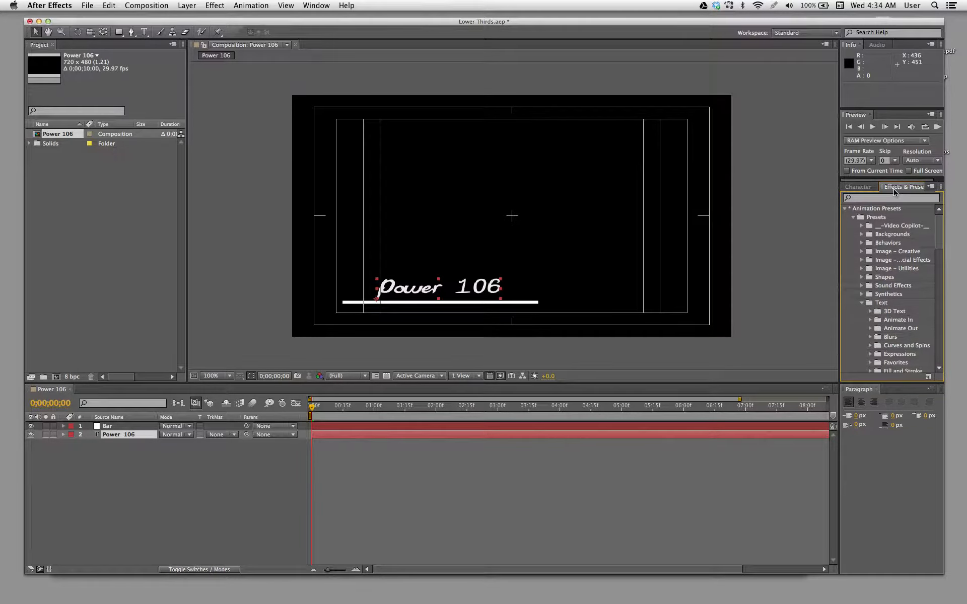
- Place Effects & Presets ahead of Character and widen it so the Animate In preset names are readable
left_click_drag(890, 188, 869, 189)
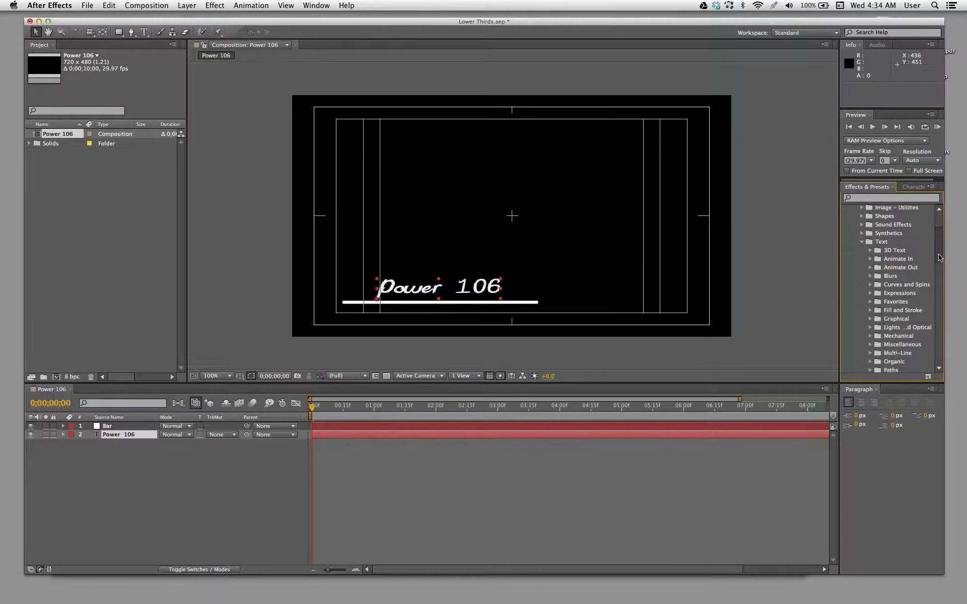
scroll(890, 278, "down", 3)
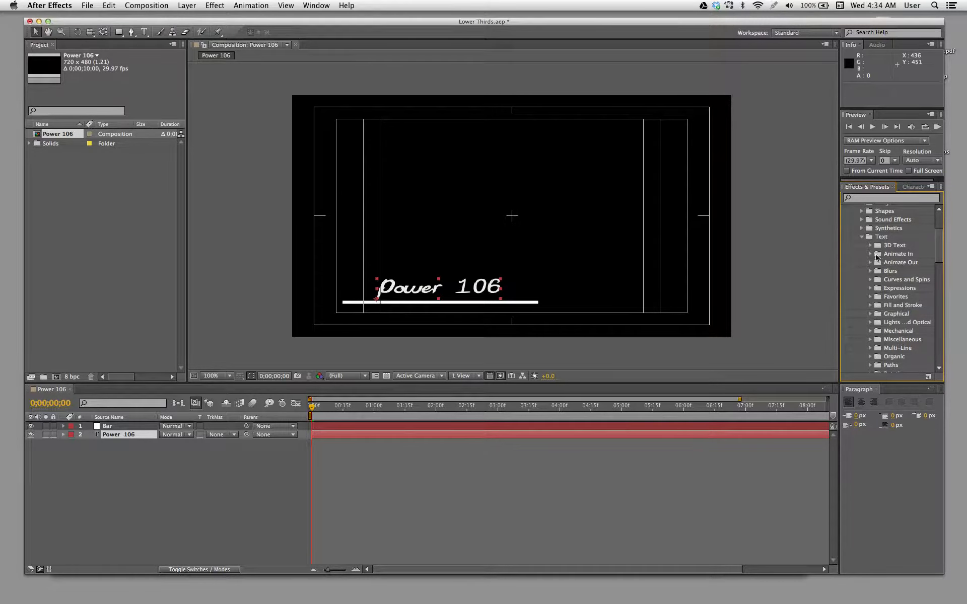
left_click(870, 254)
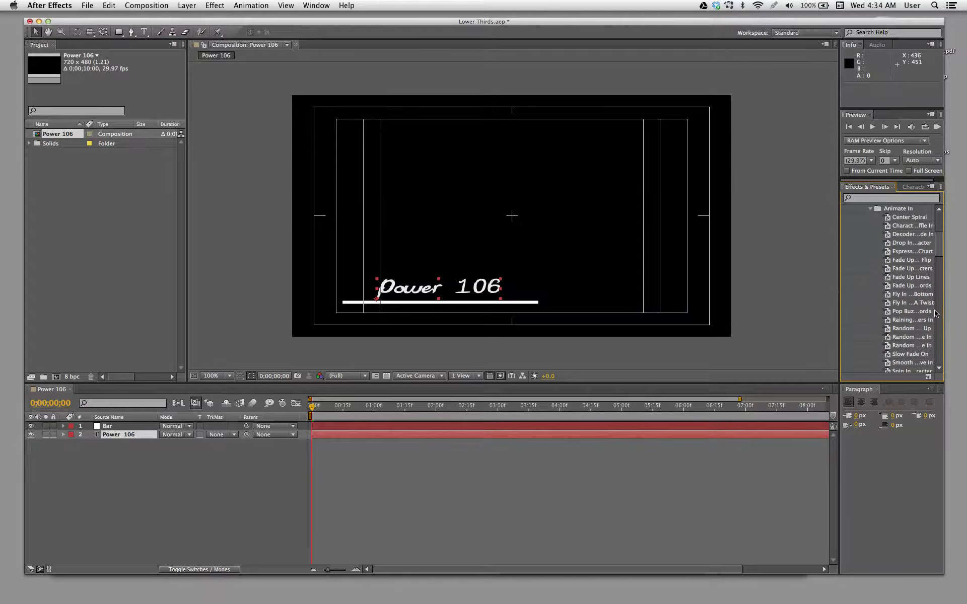
left_click_drag(943, 310, 963, 310)
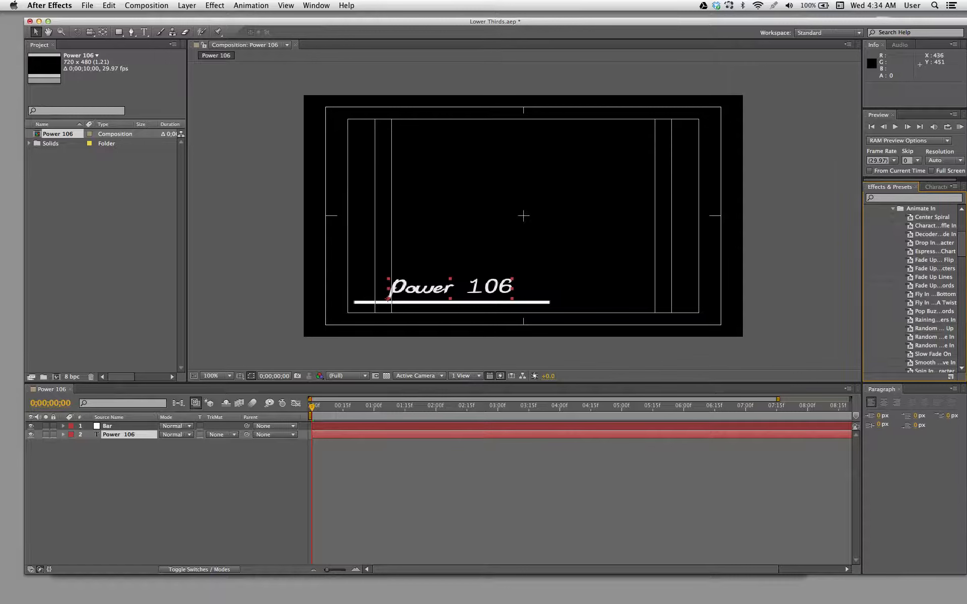
left_click_drag(863, 321, 821, 319)
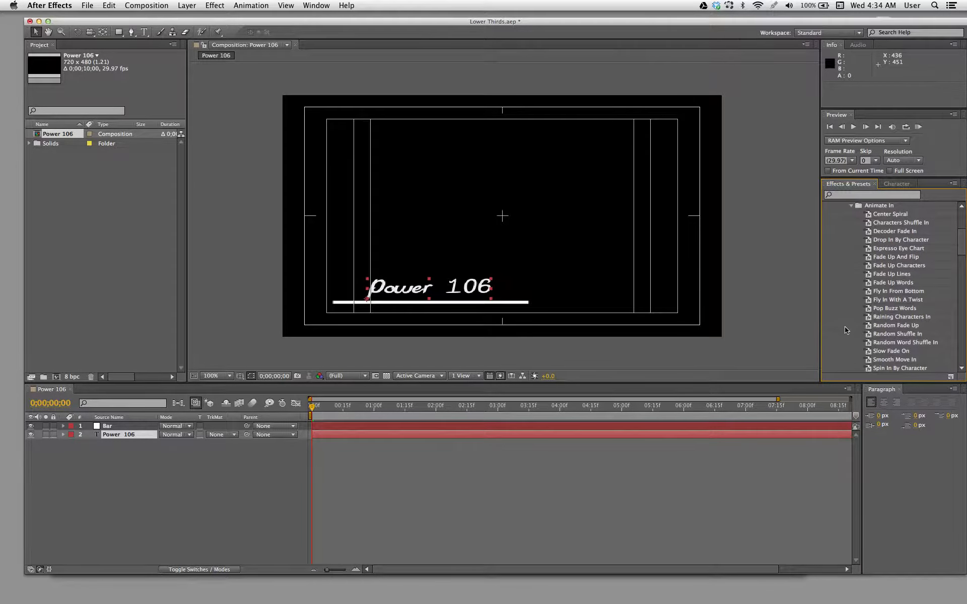
- Apply the Slow Fade On preset to the Power 106 text and preview the animation
scroll(954, 236, "down", 5)
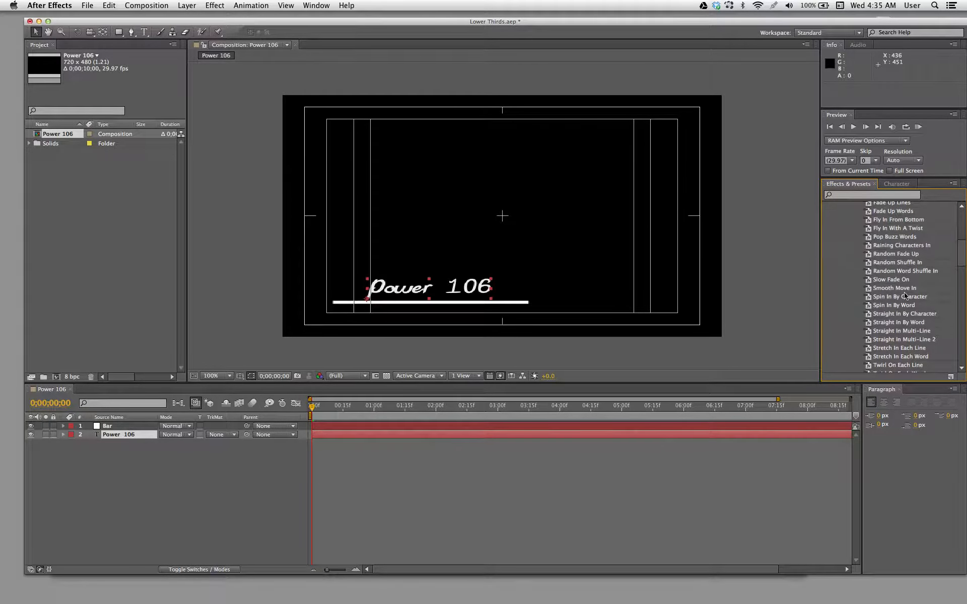
left_click_drag(869, 282, 443, 285)
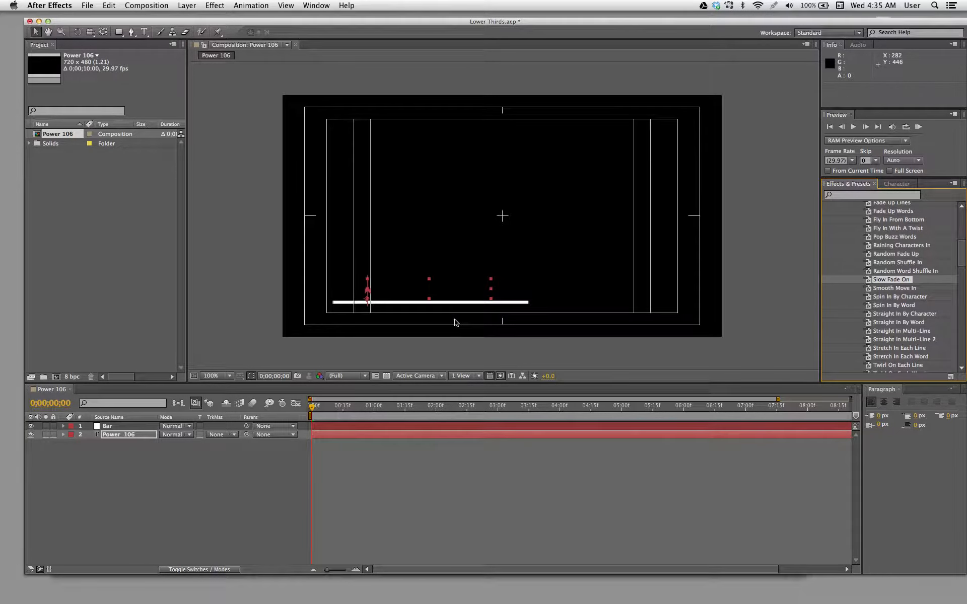
key("space")
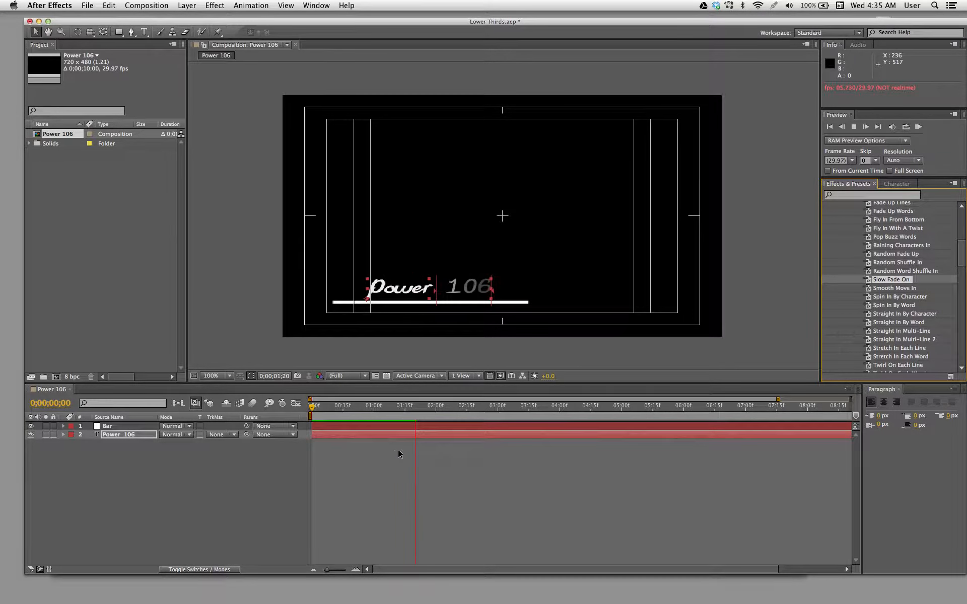
key("space")
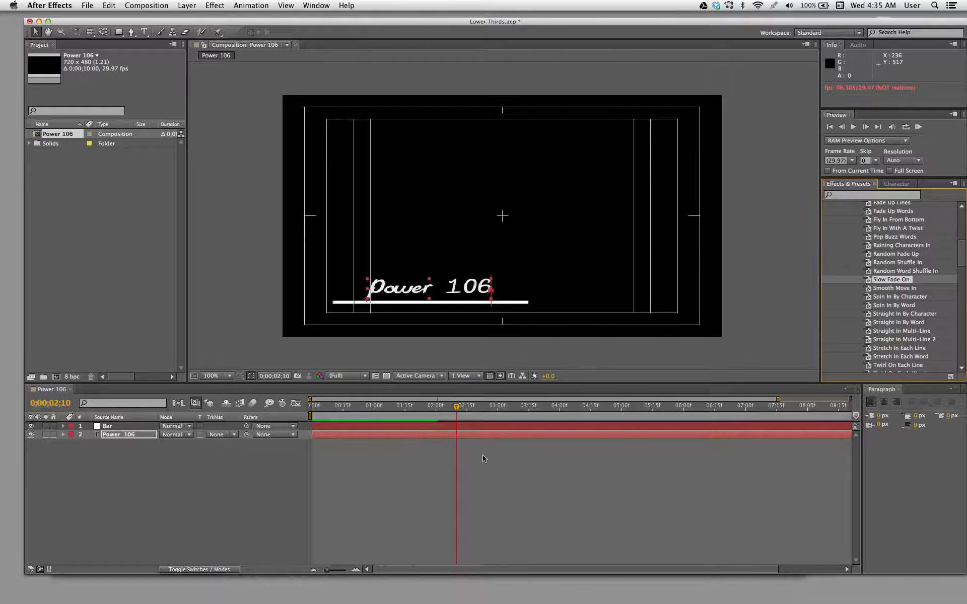
- Reveal the Power 106 layer's animated properties, move the ending Offset keyframe to 0;00;00;17 and preview the fade
left_click(127, 436)
key("u")
key("u")
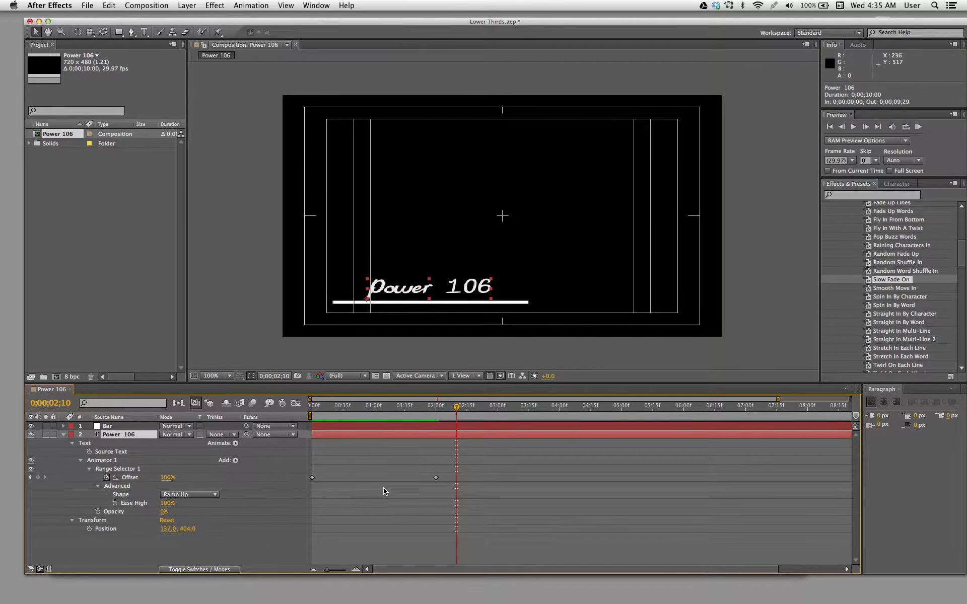
left_click_drag(437, 480, 347, 481)
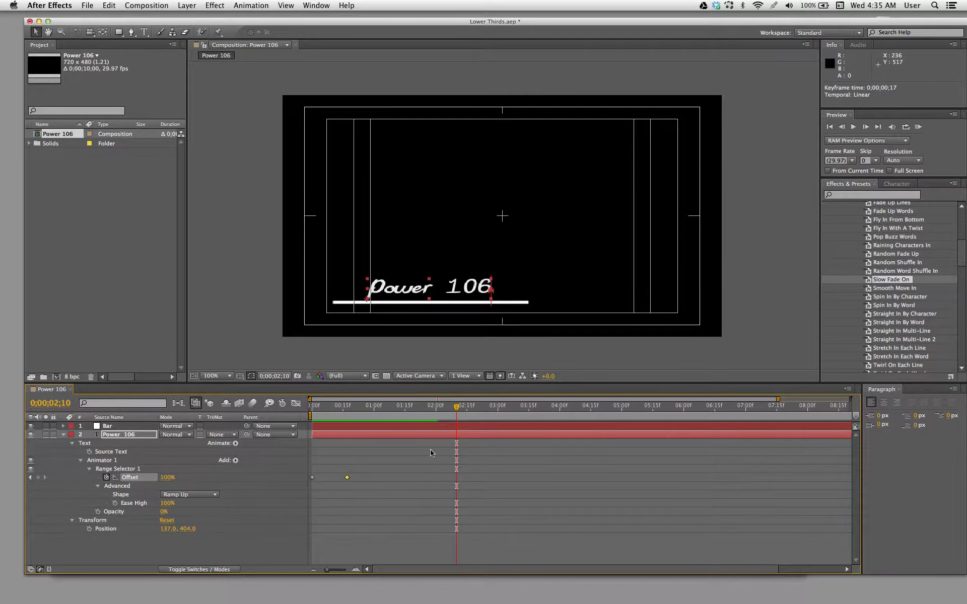
left_click_drag(367, 412, 311, 413)
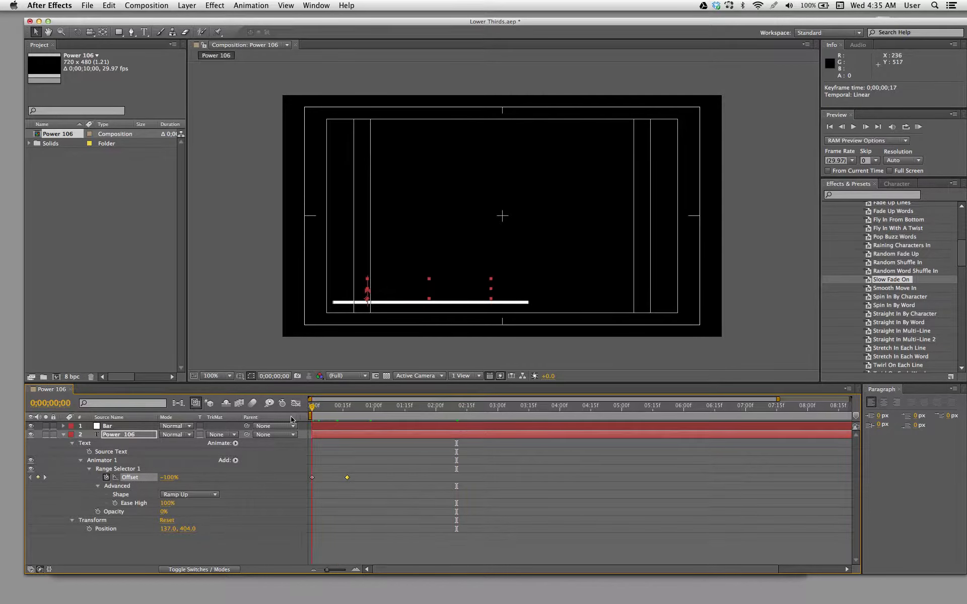
key("space")
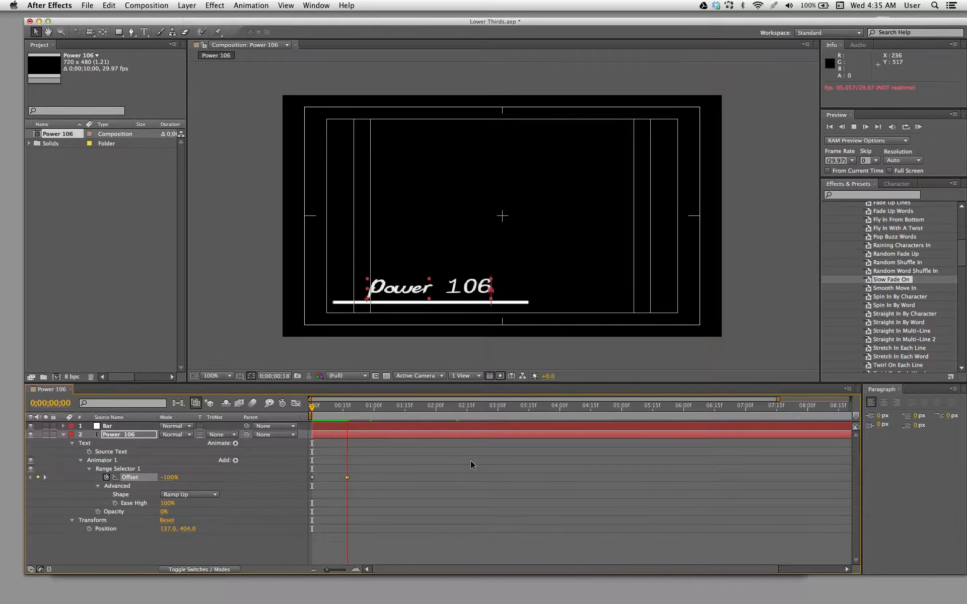
key("space")
- Move the ending Offset keyframe to 0;00;00;24, collapse the text layer and save the project
left_click_drag(346, 478, 361, 478)
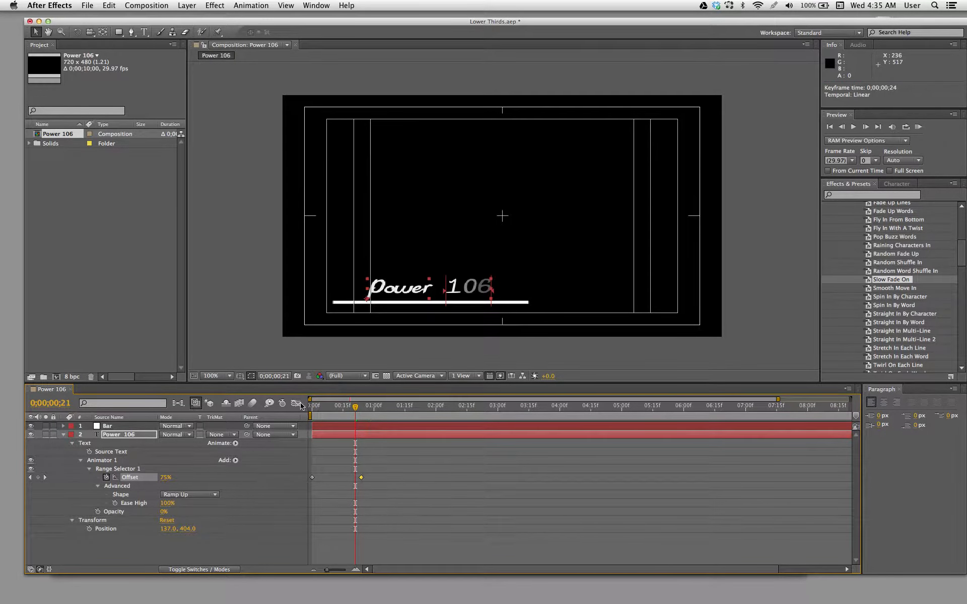
left_click(63, 435)
left_click(120, 480)
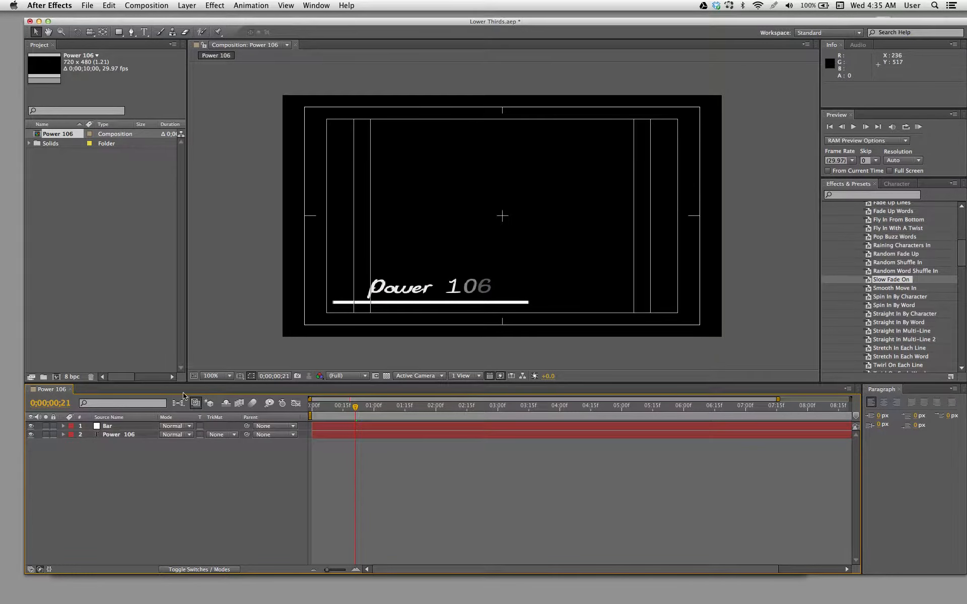
key("super+s")
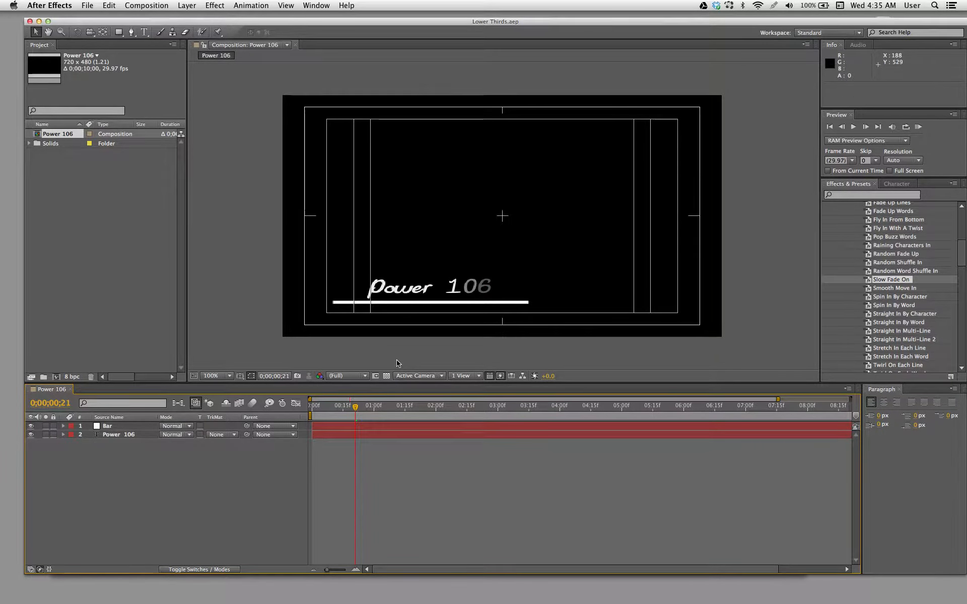
- Move the Bar layer out of frame to Position -171.1, 411.5 and set a Position keyframe at 0;00;00;00
left_click(344, 304)
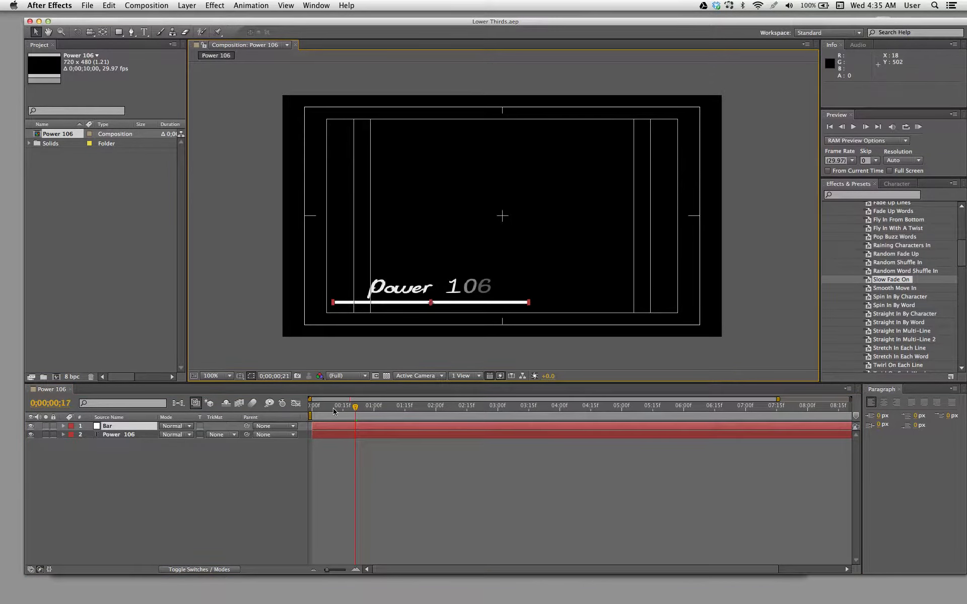
left_click_drag(334, 412, 295, 410)
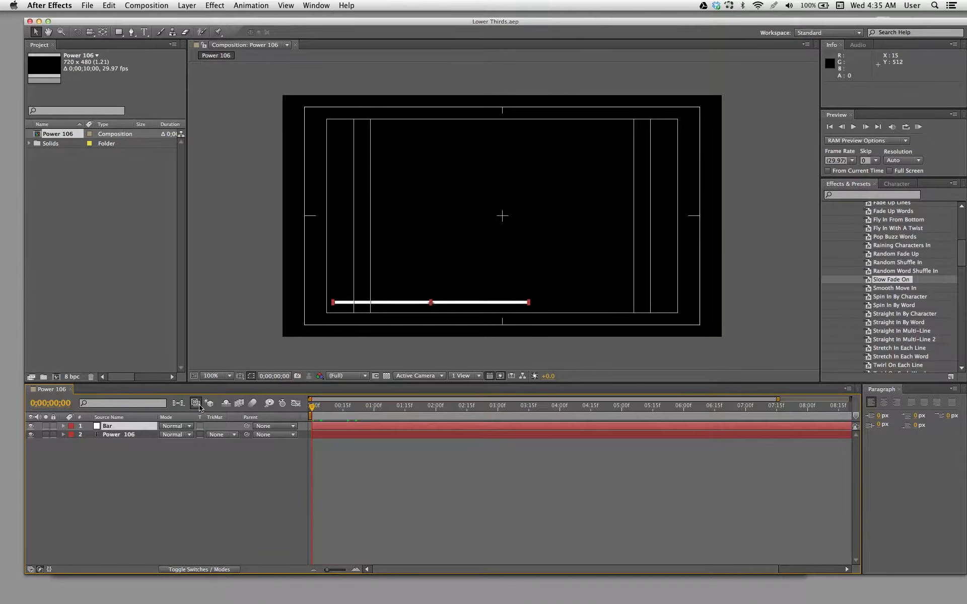
key("p")
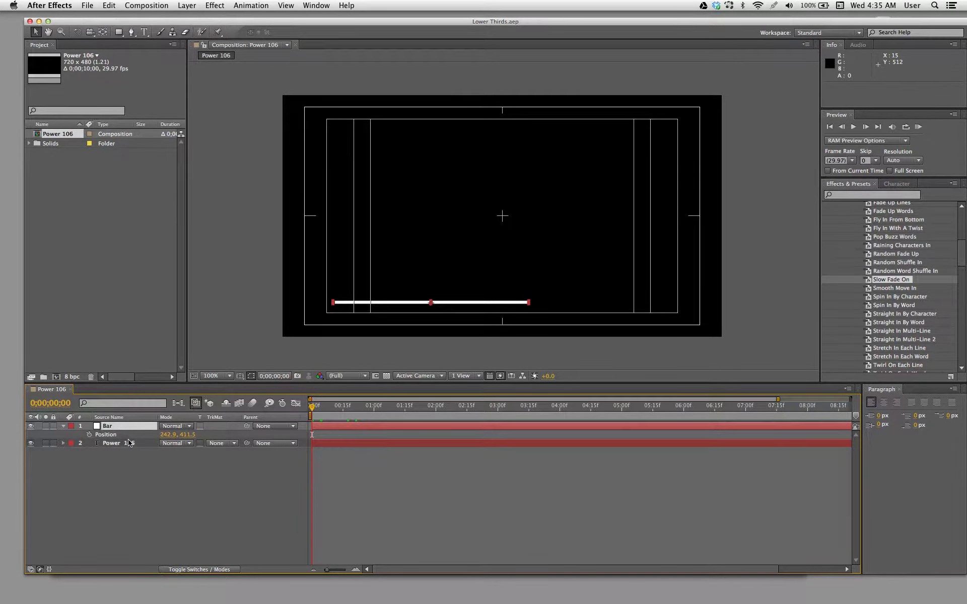
left_click_drag(368, 304, 130, 297)
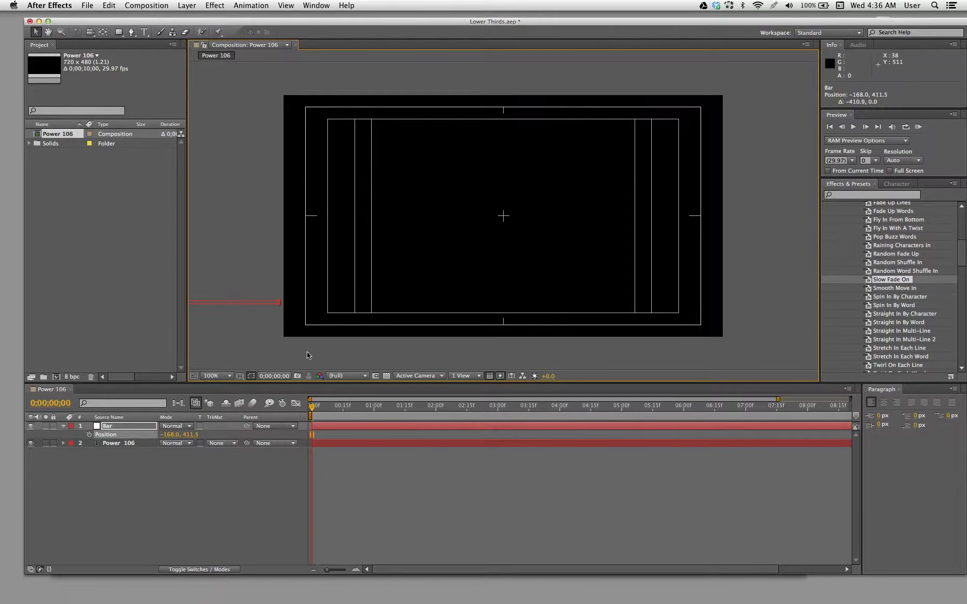
key("super+z")
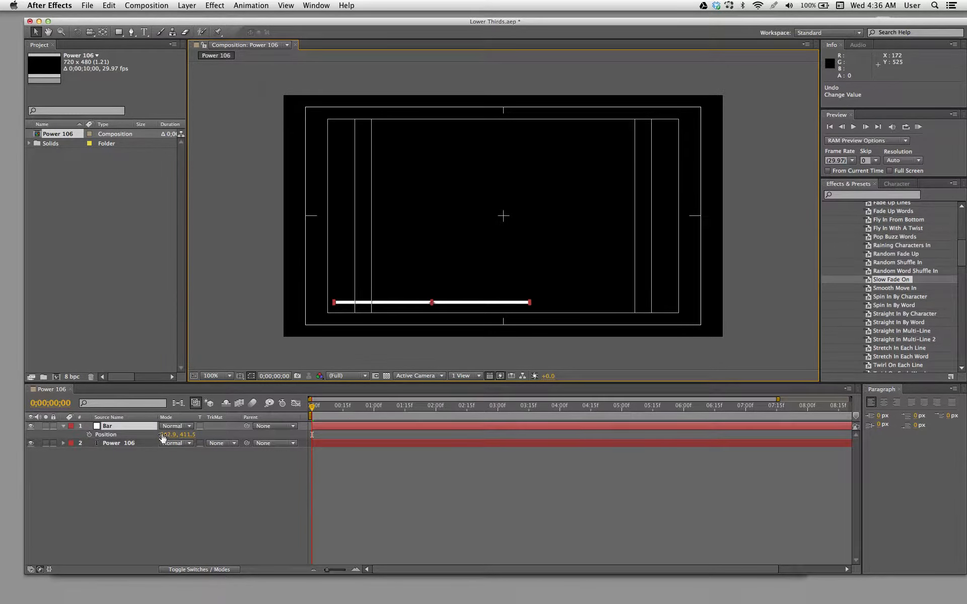
left_click_drag(166, 434, 73, 436)
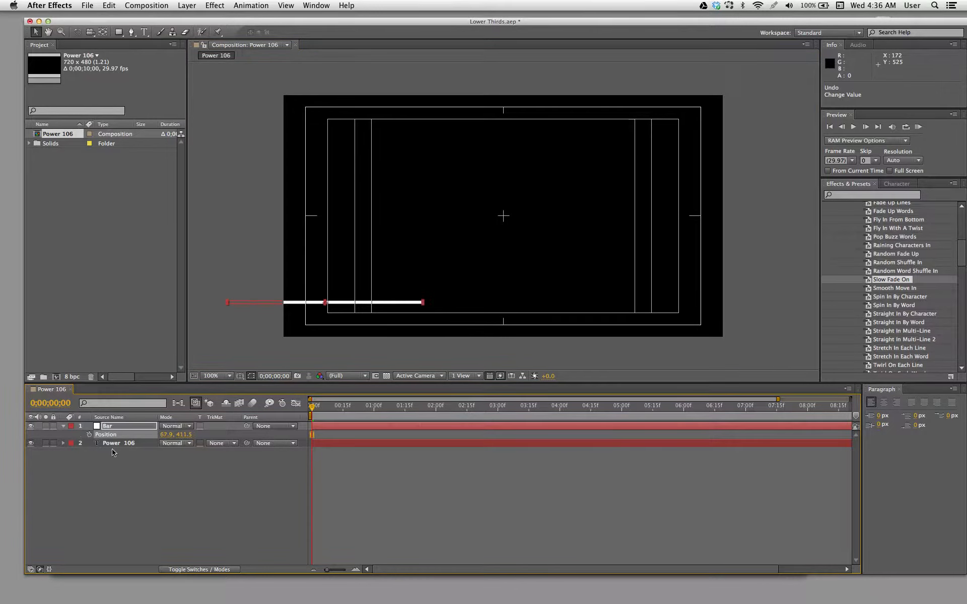
left_click_drag(164, 435, 50, 443)
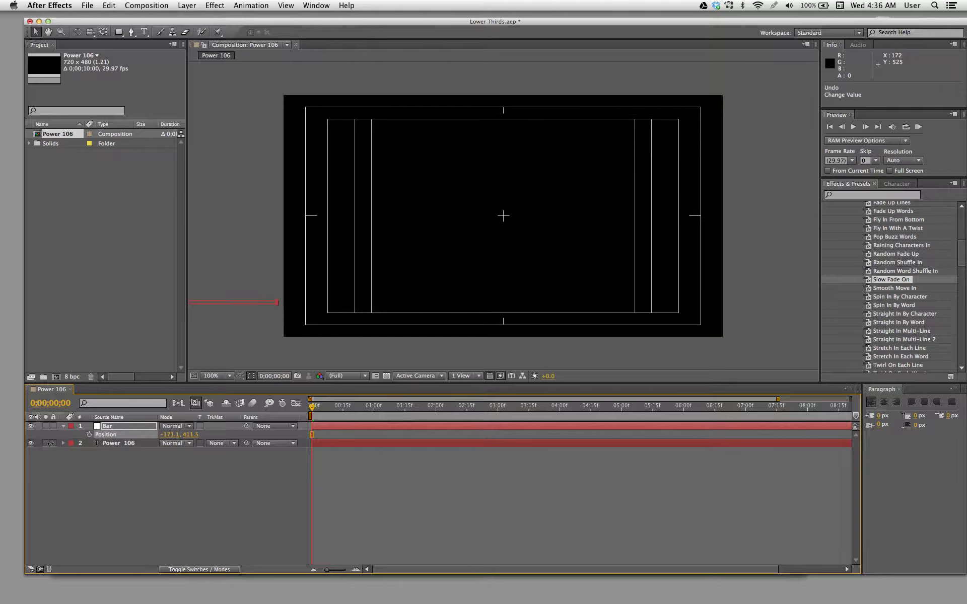
left_click(89, 435)
- Set the bar's Position to 246.9, 411.5 at 0;00;00;24 to keyframe its arrival under the text, and preview the move
left_click_drag(316, 409, 365, 413)
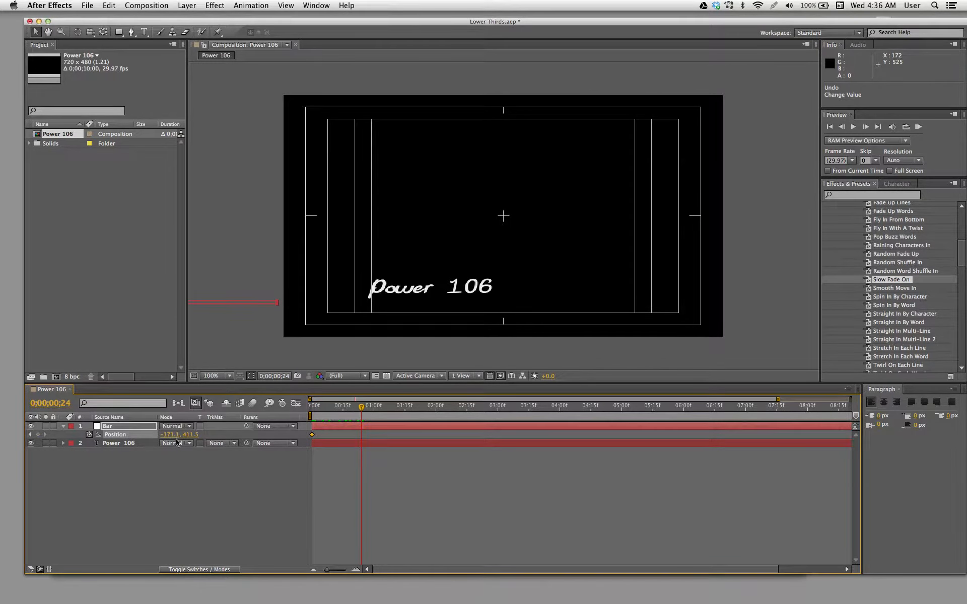
left_click_drag(169, 434, 399, 455)
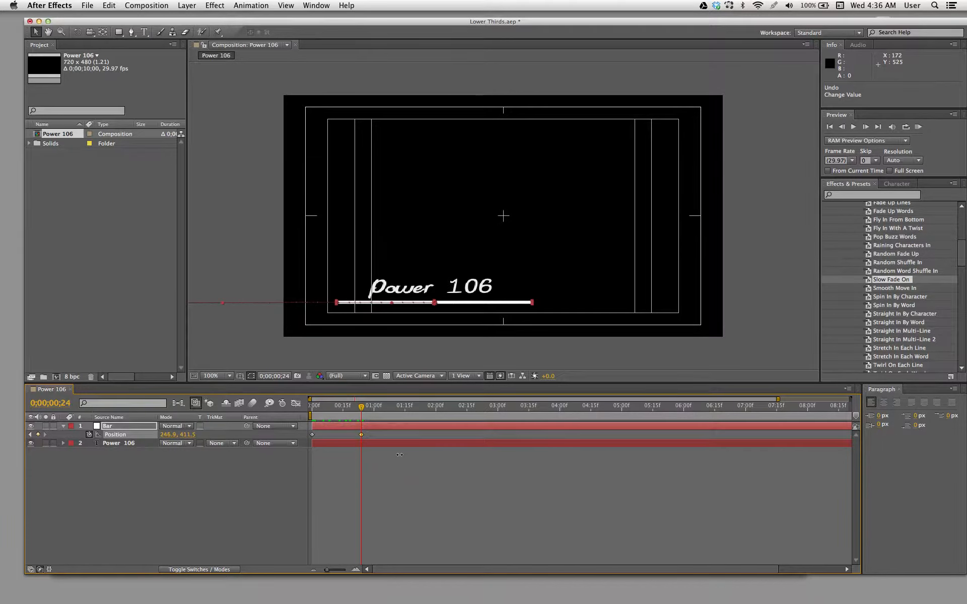
left_click_drag(361, 408, 268, 416)
key("space")
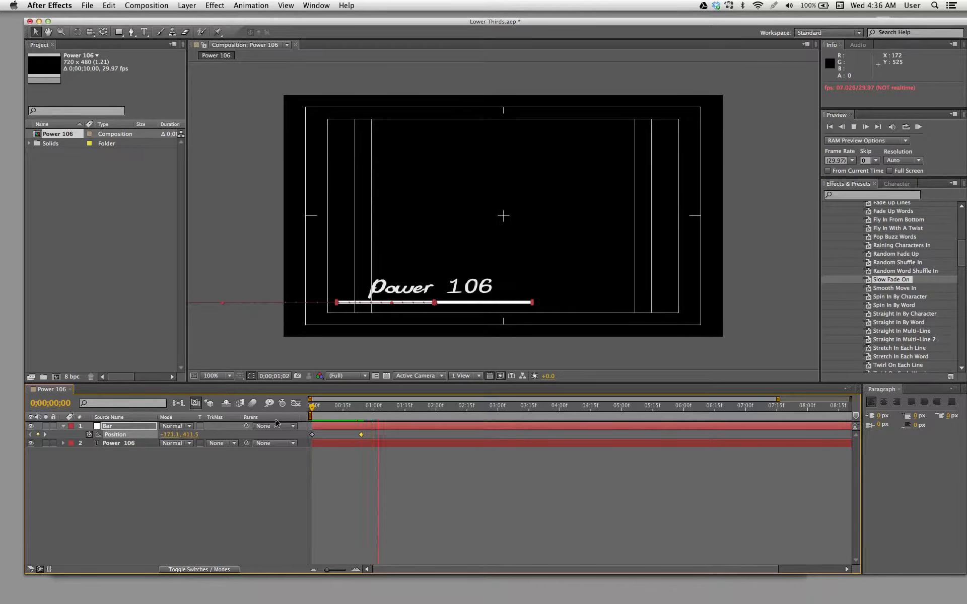
left_click(435, 480)
- Move the bar's starting Position keyframe to 0;00;00;23 and its ending one to 0;00;01;03, and save the project
left_click_drag(388, 407, 359, 422)
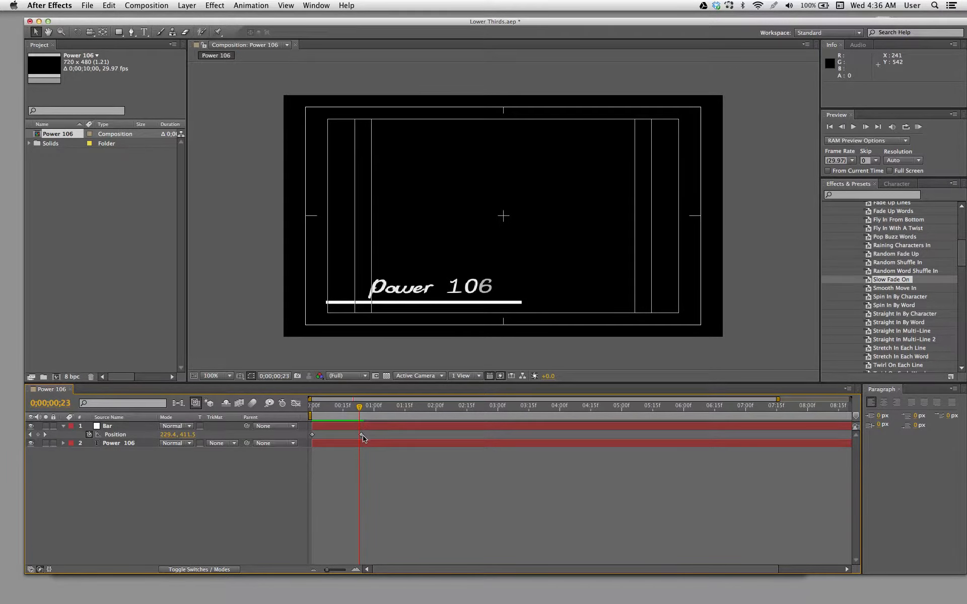
left_click_drag(361, 435, 407, 435)
left_click_drag(312, 434, 389, 415)
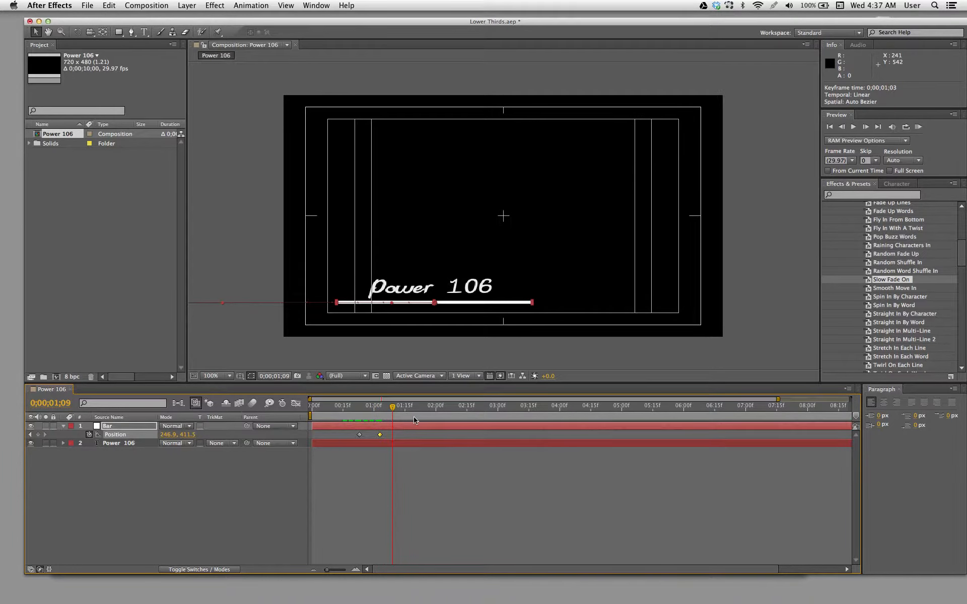
key("super+s")
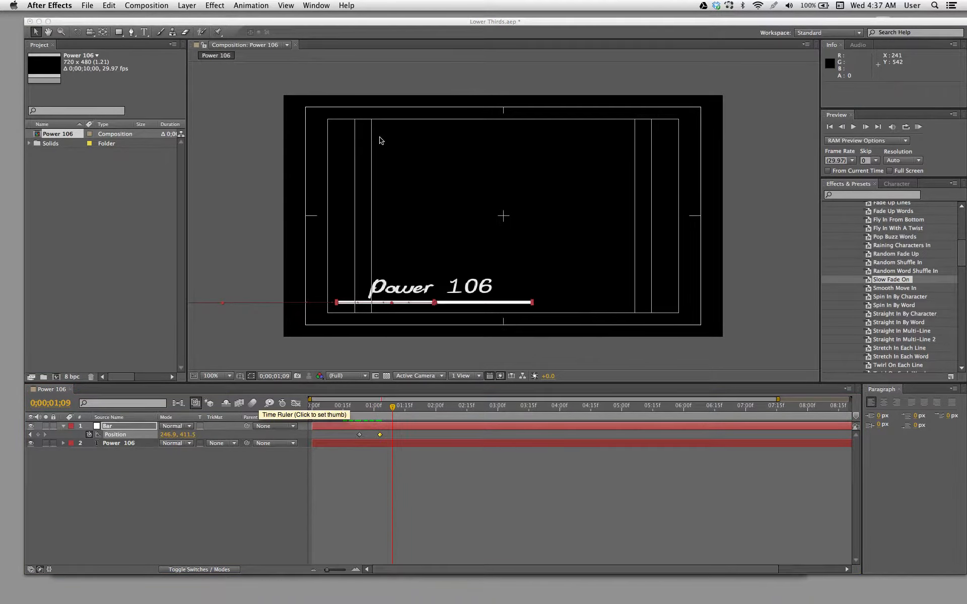
left_click_drag(342, 26, 338, 23)
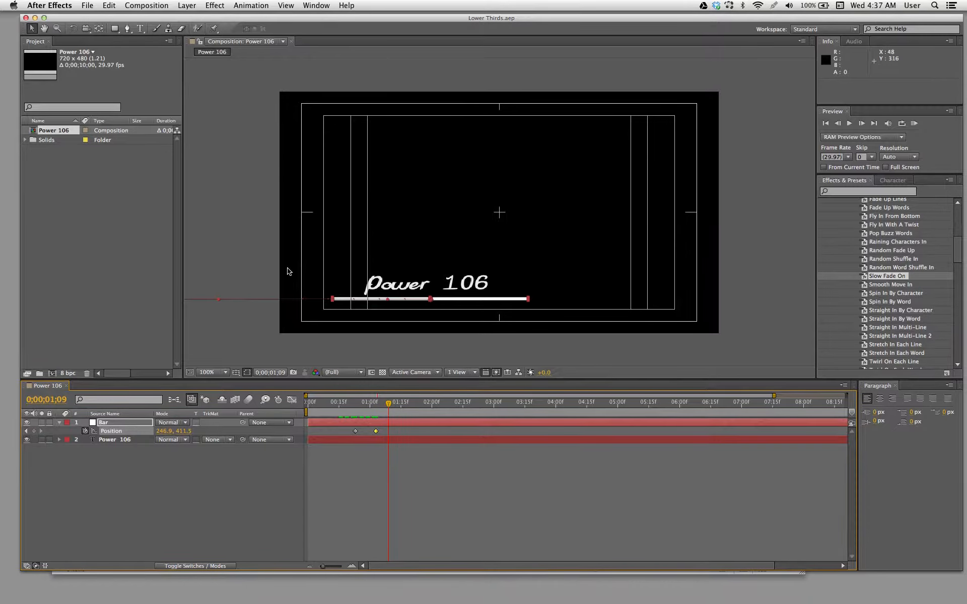
- Return to the first frame, add the Power 106 composition to the render queue and review its render settings without changes
left_click_drag(379, 406, 289, 412)
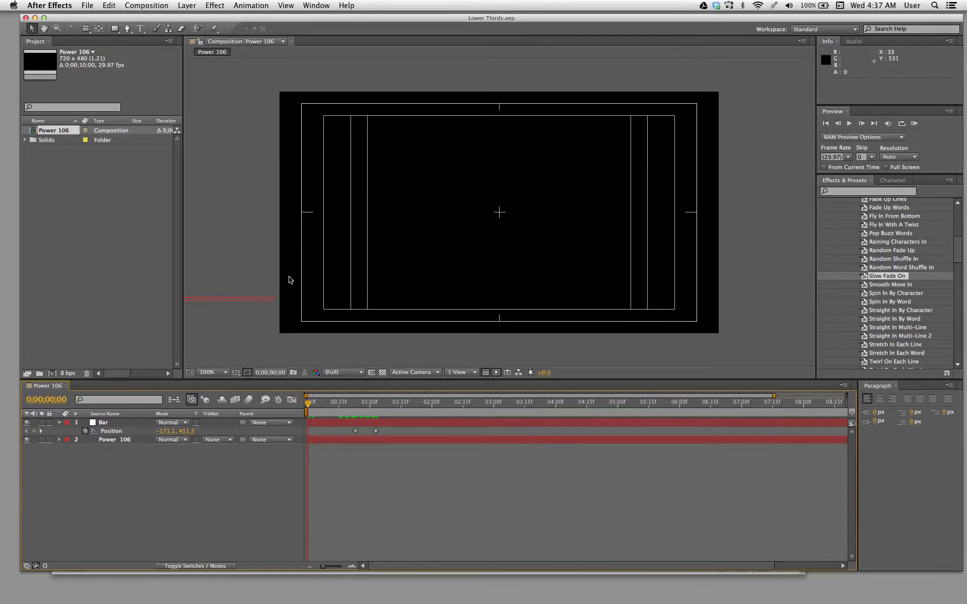
left_click(149, 5)
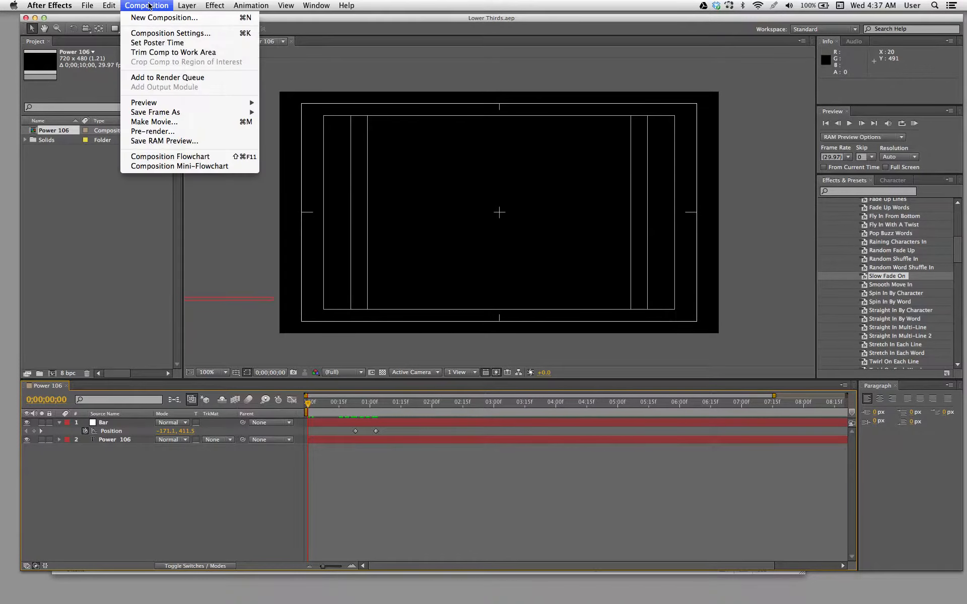
left_click(164, 79)
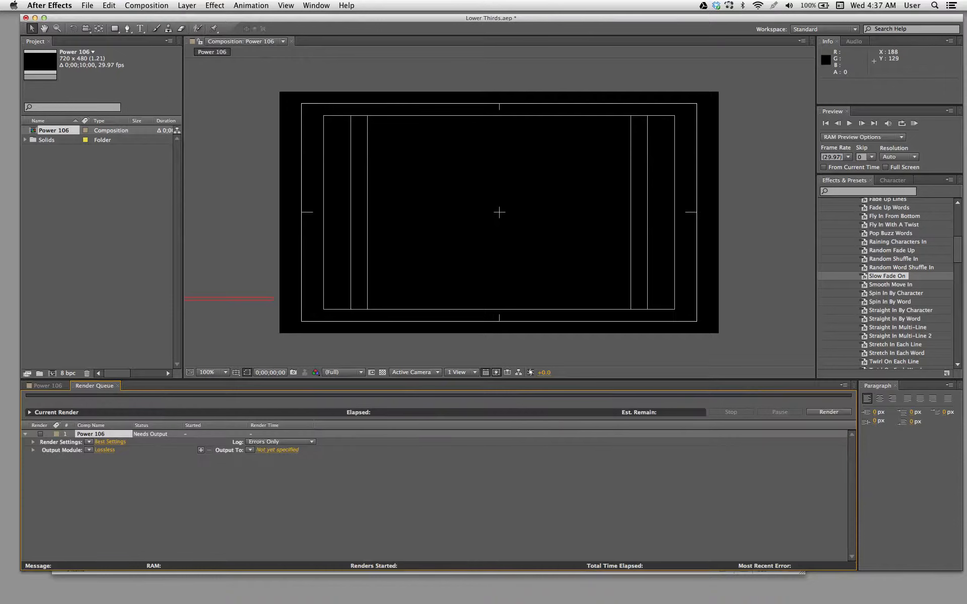
left_click_drag(302, 14, 325, 12)
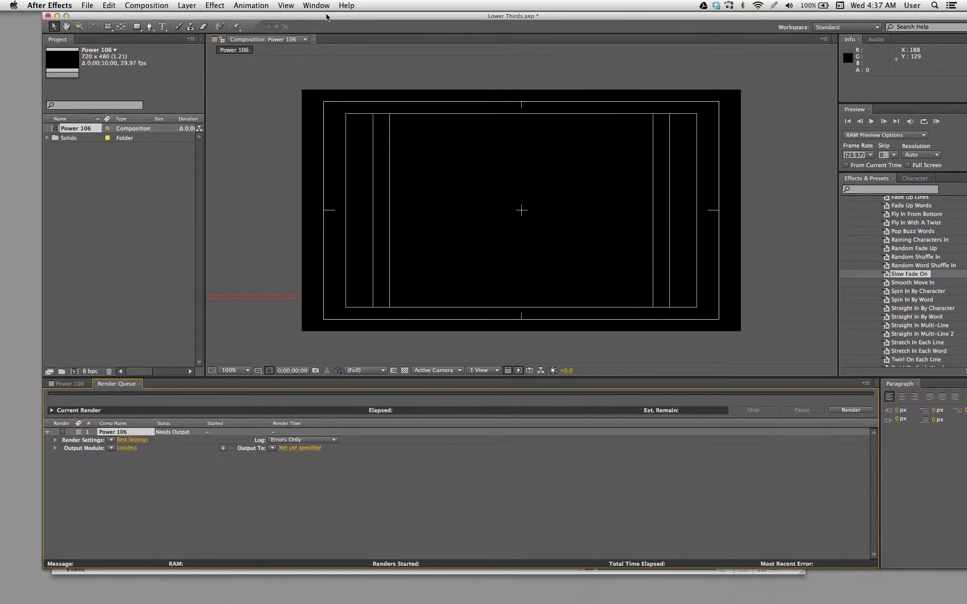
left_click(132, 440)
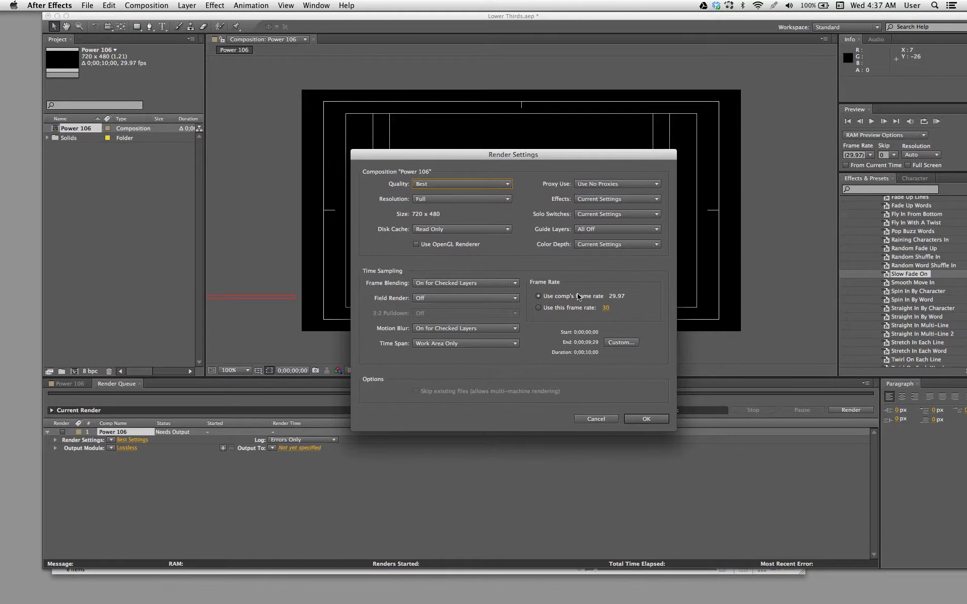
left_click(604, 420)
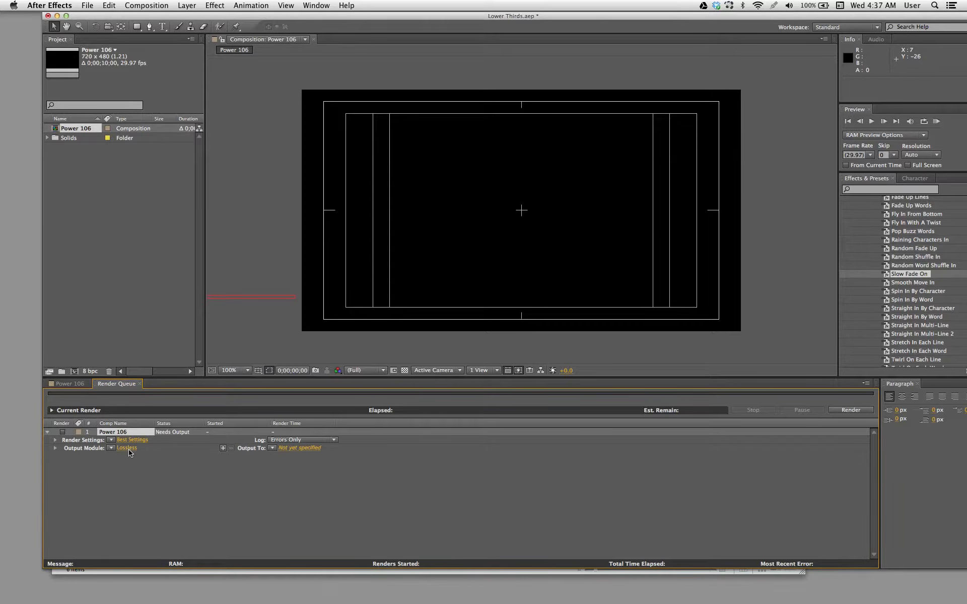
- Set the output module's channels to RGB + Alpha, keeping QuickTime format and audio output off
left_click(127, 449)
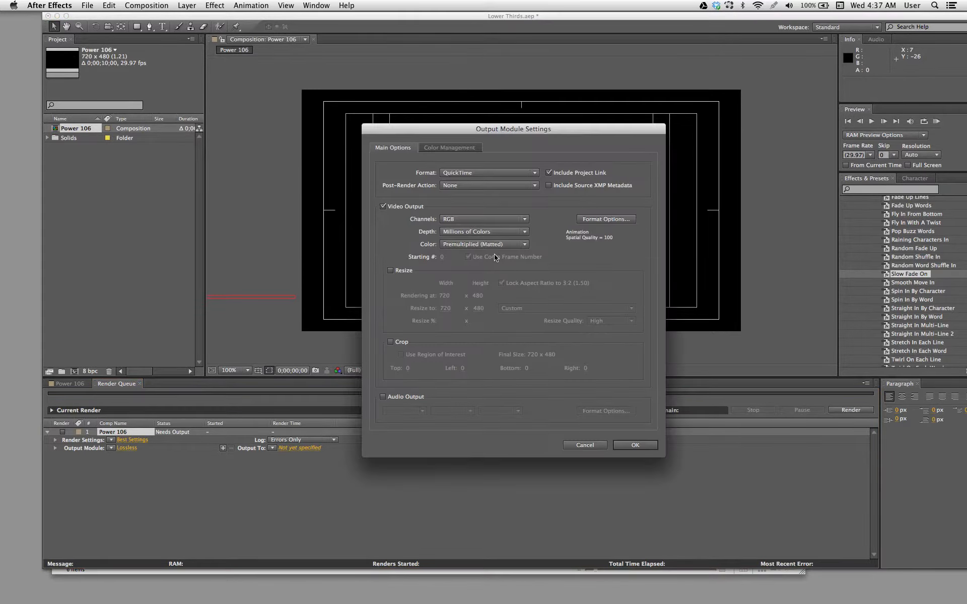
left_click(446, 221)
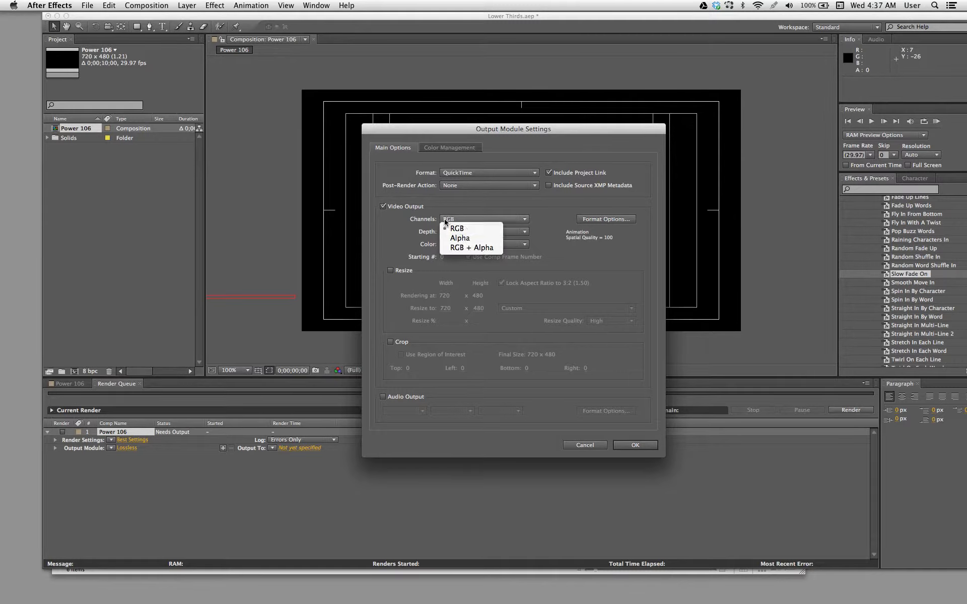
left_click(465, 250)
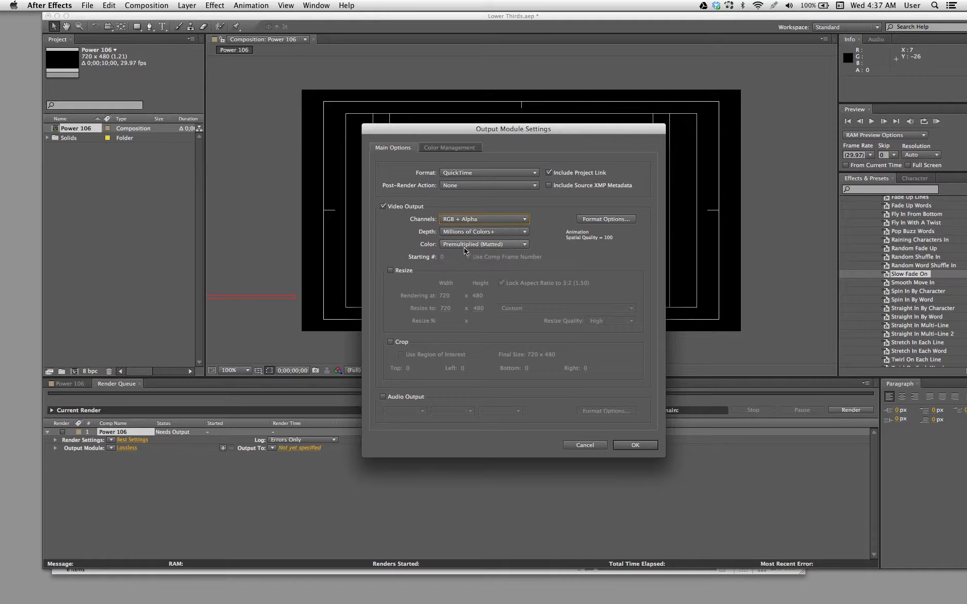
left_click(393, 398)
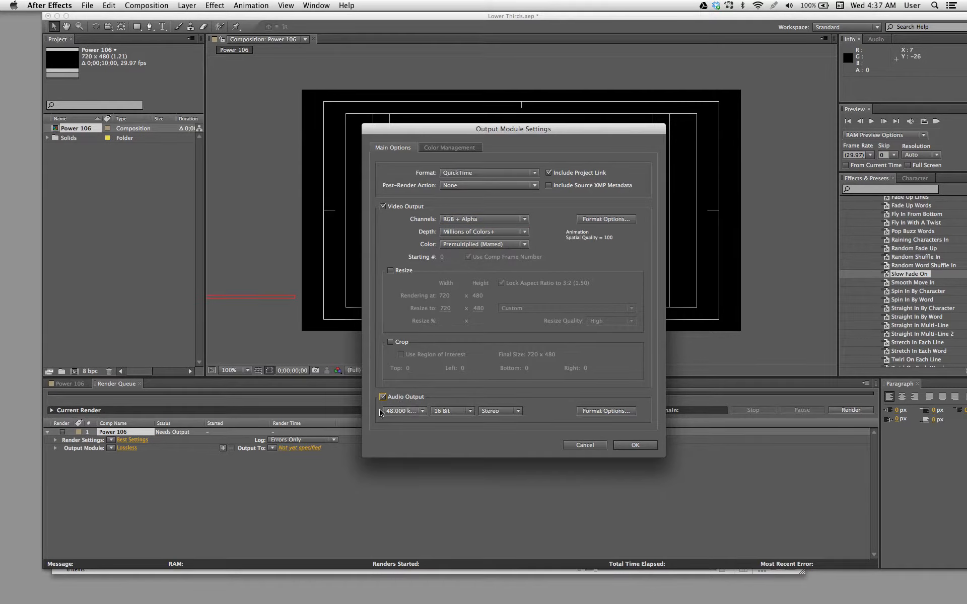
left_click(383, 397)
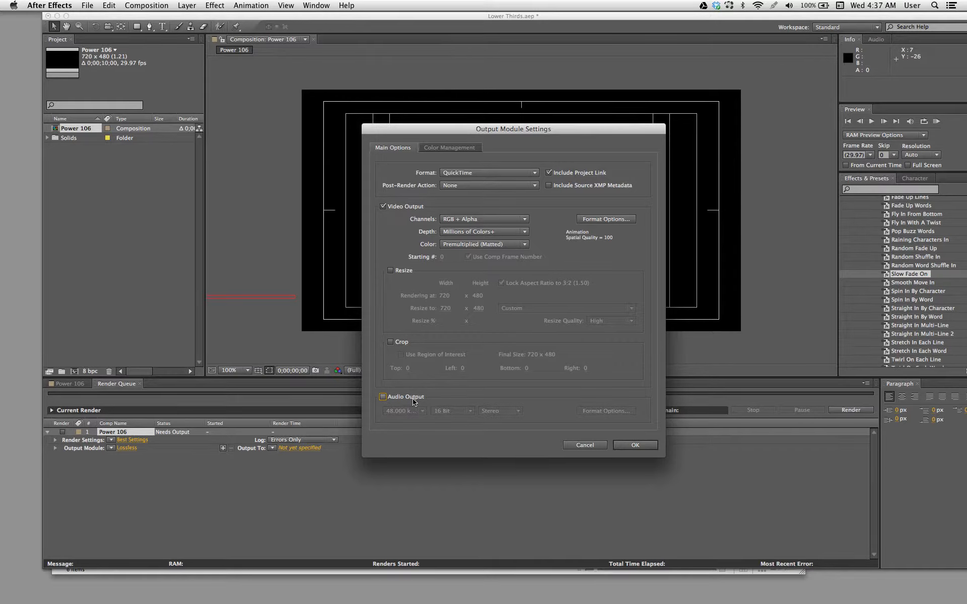
left_click(632, 447)
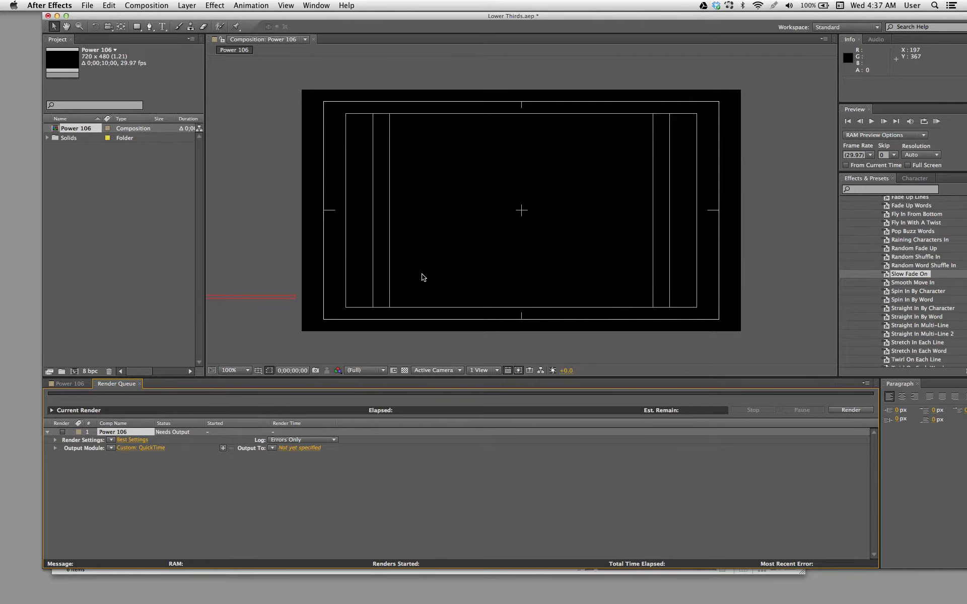
- Set the output movie to Power 106 Lower third, saved in a new Desktop folder named Lower Thirds
left_click(307, 452)
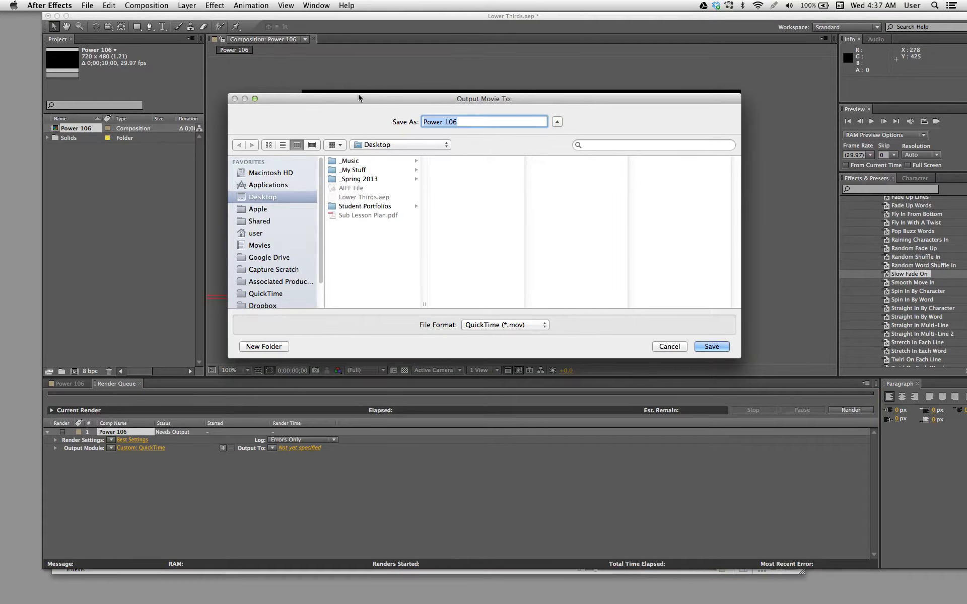
left_click_drag(361, 95, 367, 124)
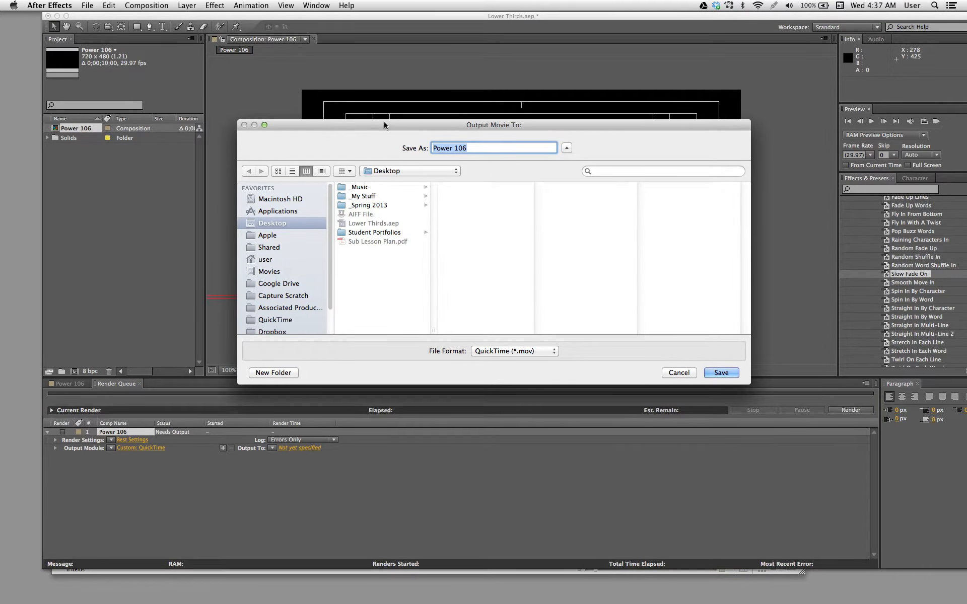
left_click(478, 148)
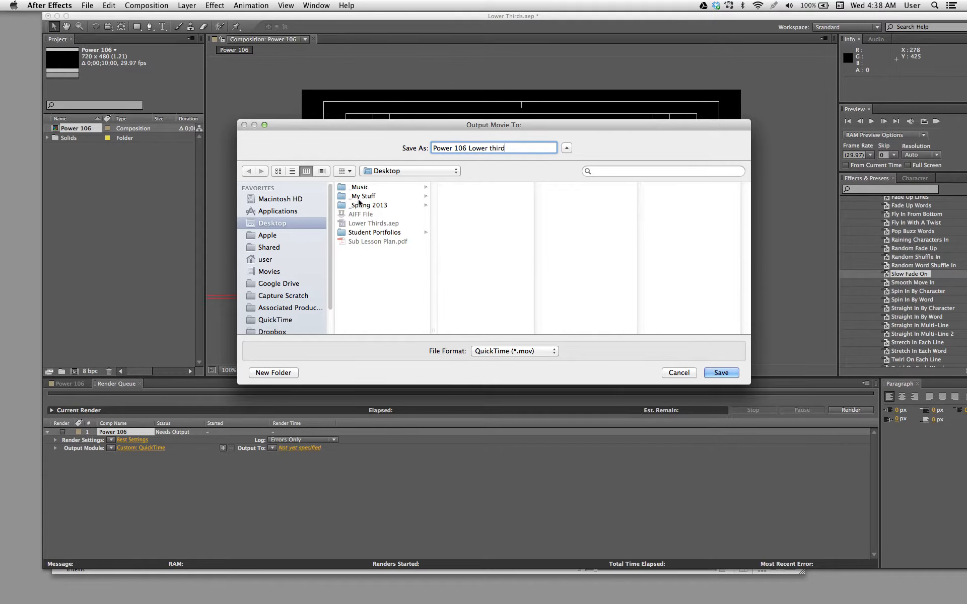
left_click_drag(423, 126, 433, 124)
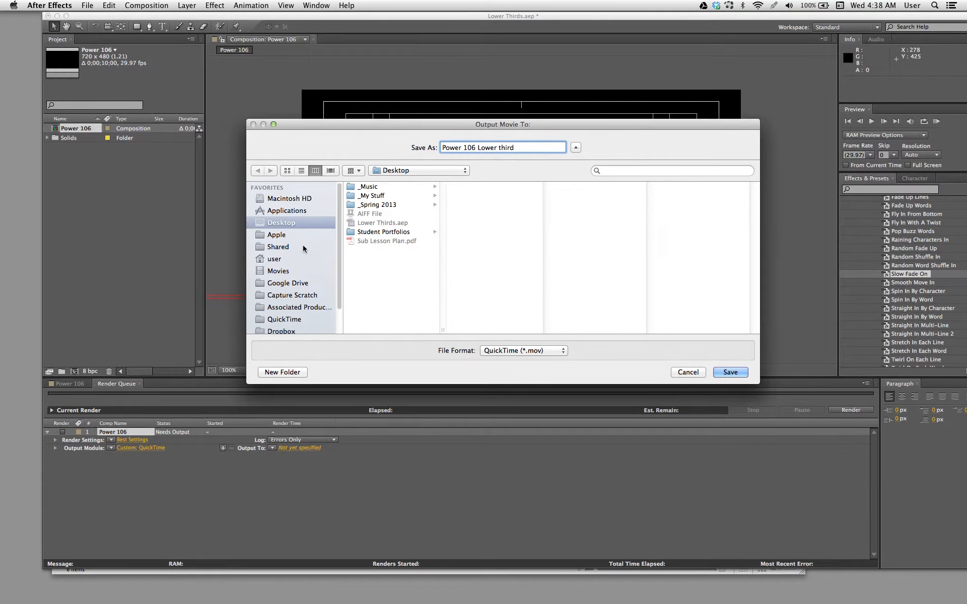
left_click(291, 374)
type("Lower Thirds")
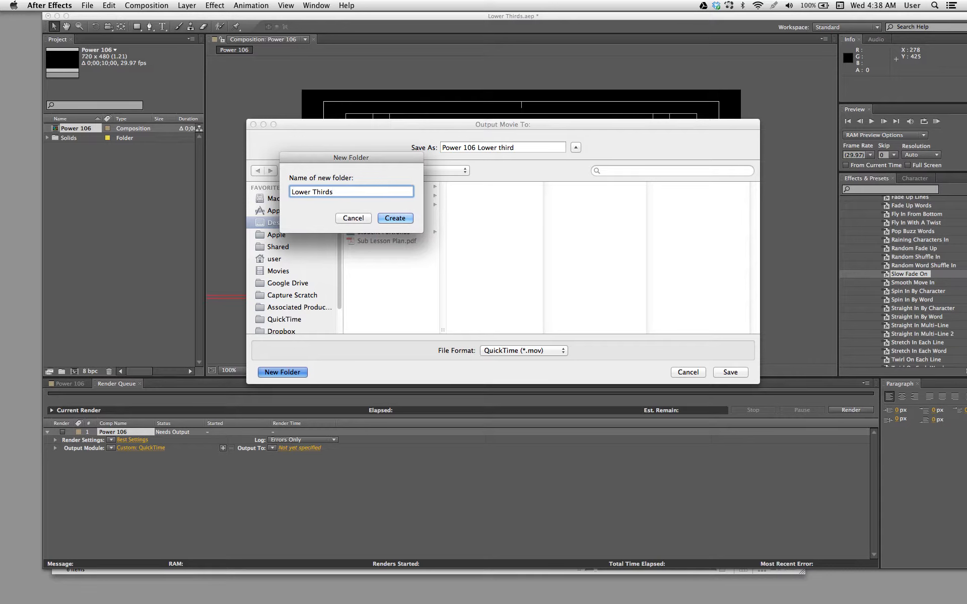
key("Return")
left_click_drag(414, 125, 387, 123)
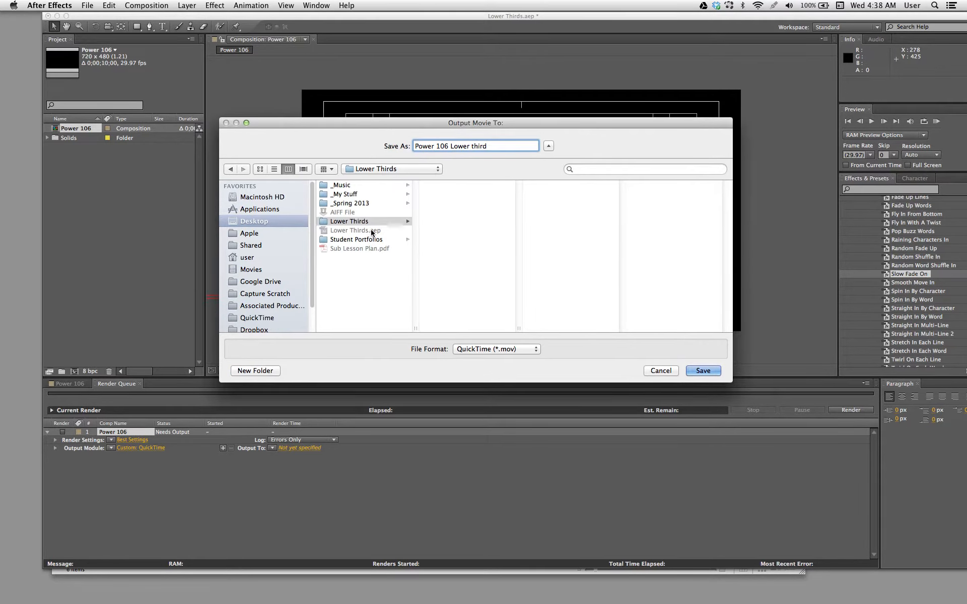
left_click(694, 371)
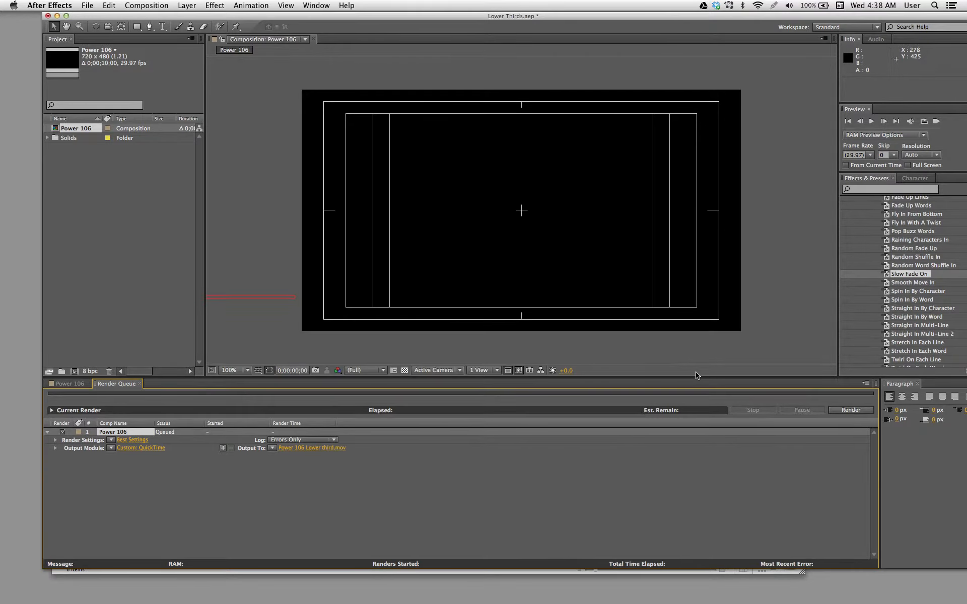
- Render the queued Power 106 composition
left_click_drag(521, 14, 498, 13)
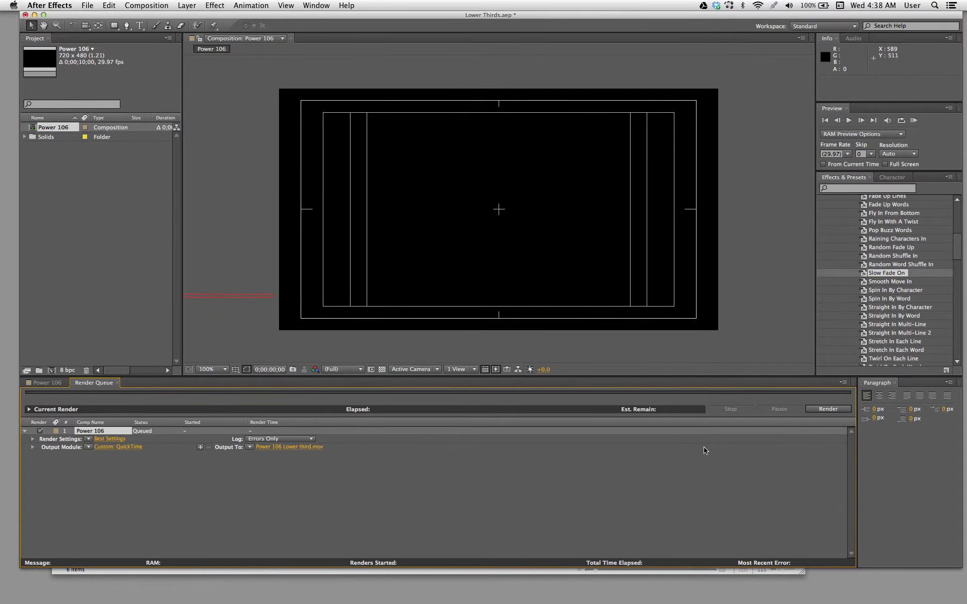
left_click(820, 410)
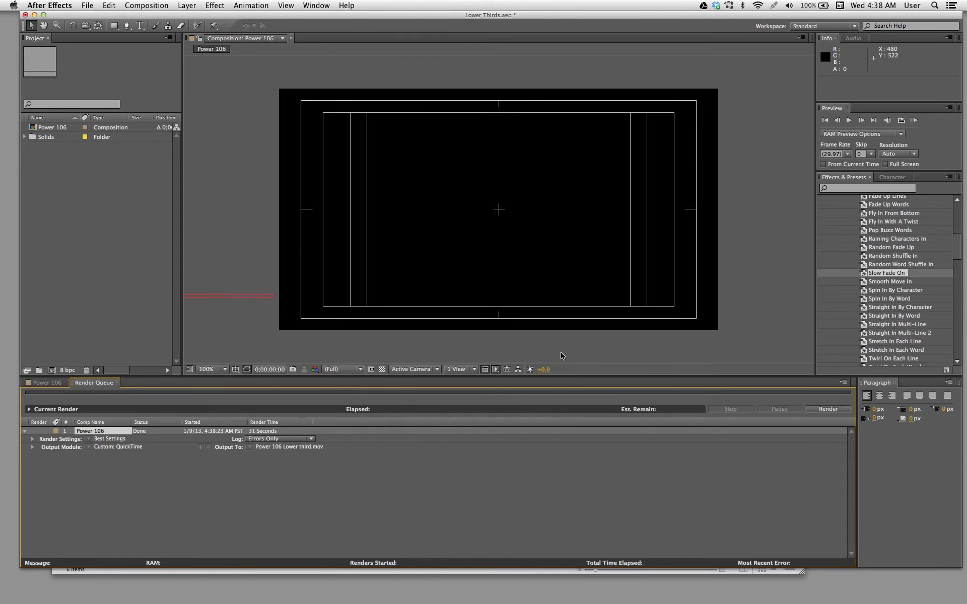
- Collapse the Animate In and Text preset folders in the effects and presets list
left_click_drag(959, 247, 959, 264)
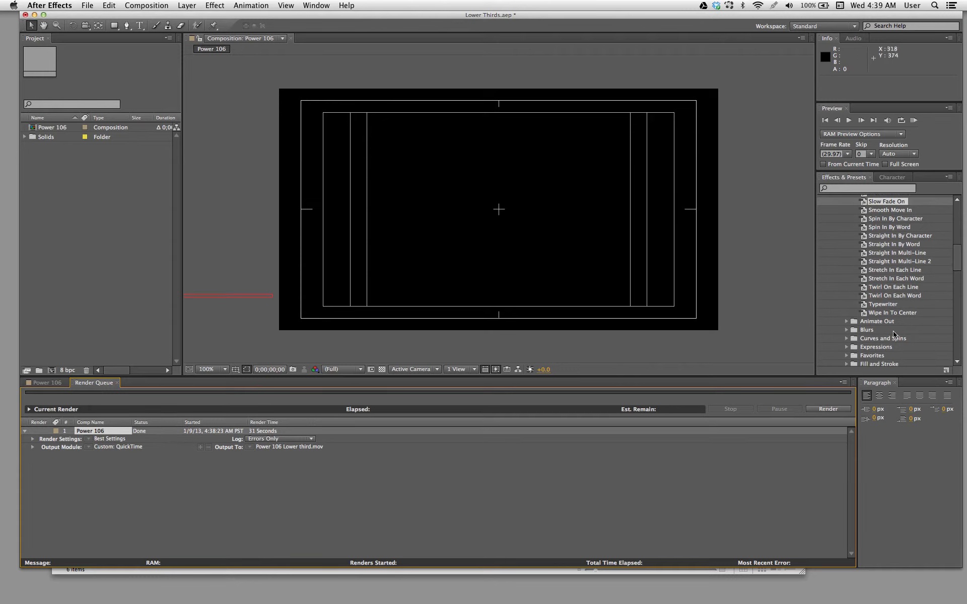
scroll(906, 272, "up", 10)
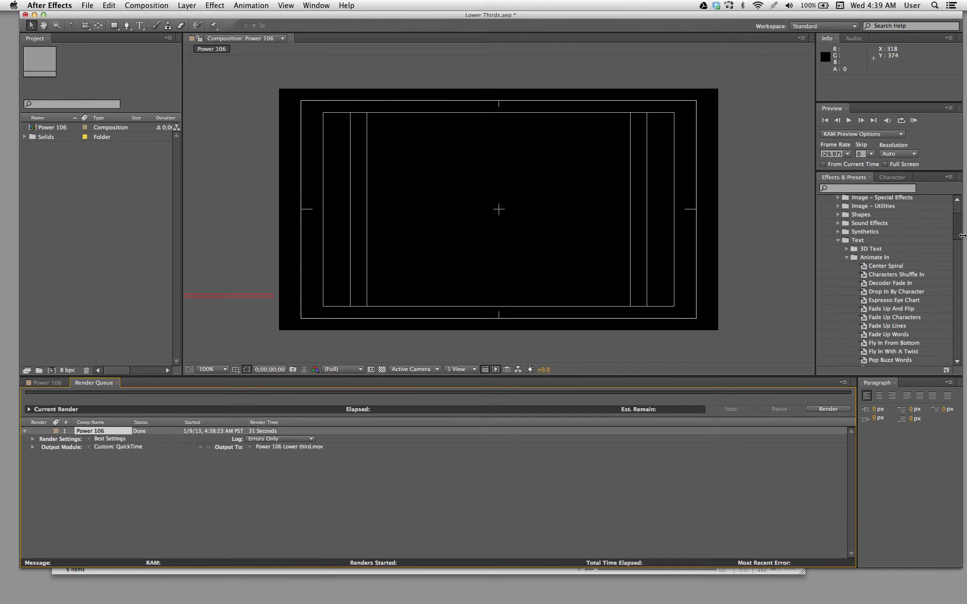
left_click(847, 258)
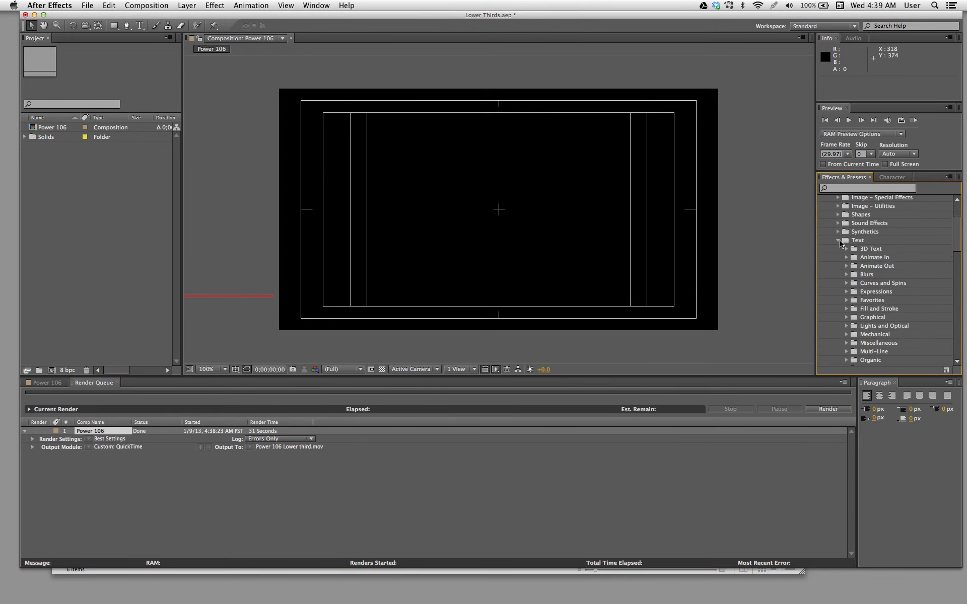
left_click(838, 240)
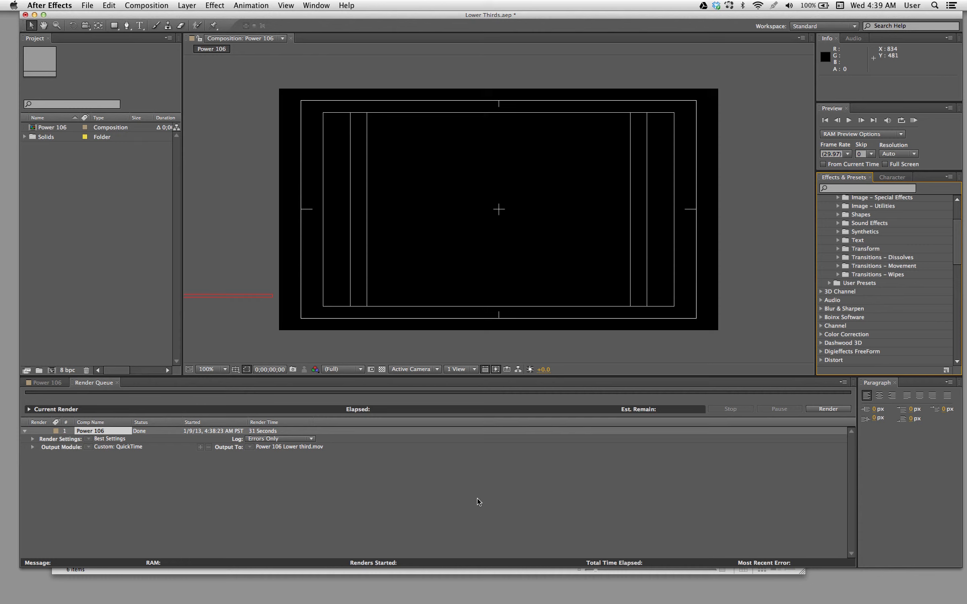
- Move the After Effects window down to uncover the desktop files and switch to QuickTime Player
left_click_drag(233, 15, 285, 189)
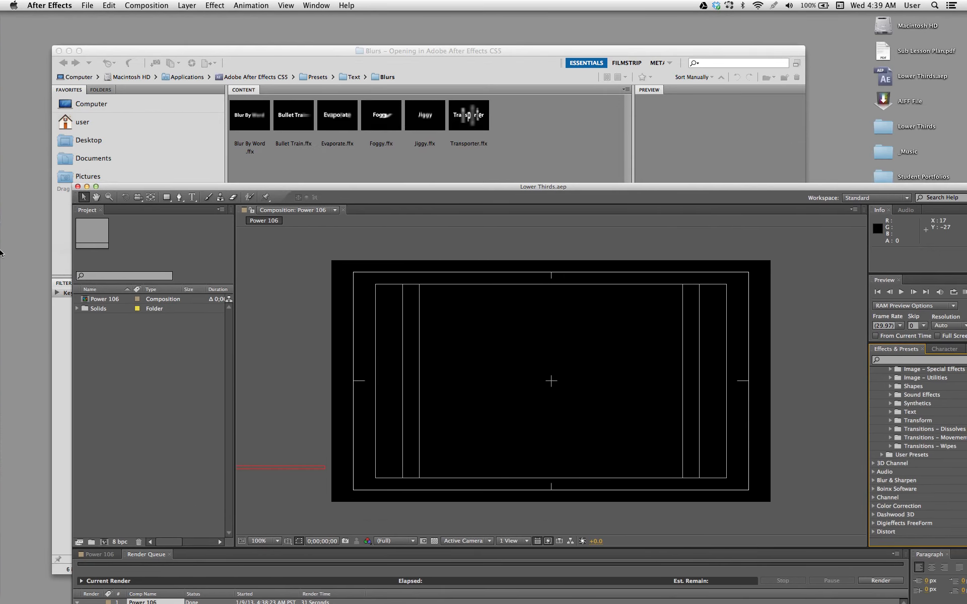
mouse_move(2, 252)
left_click(17, 578)
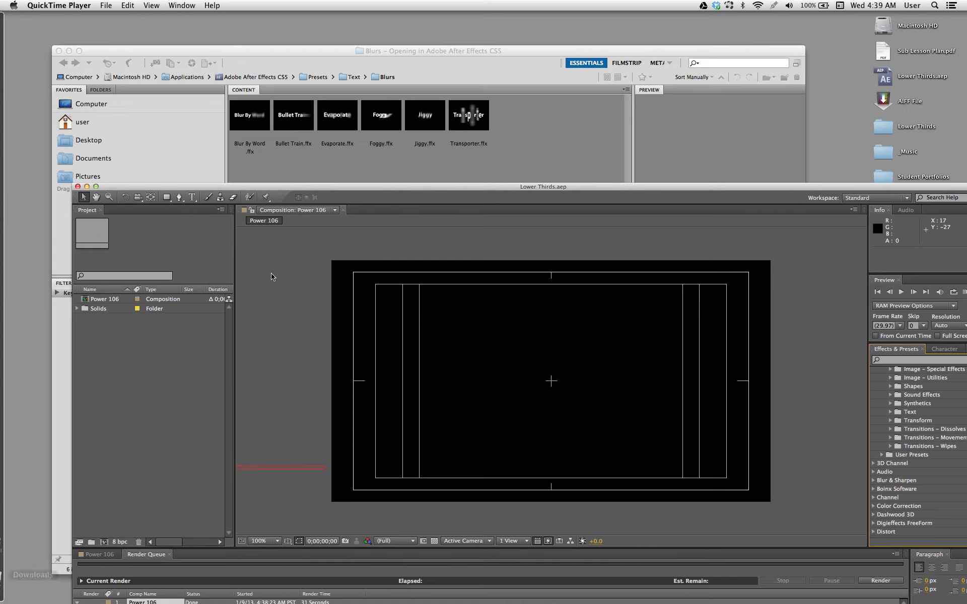